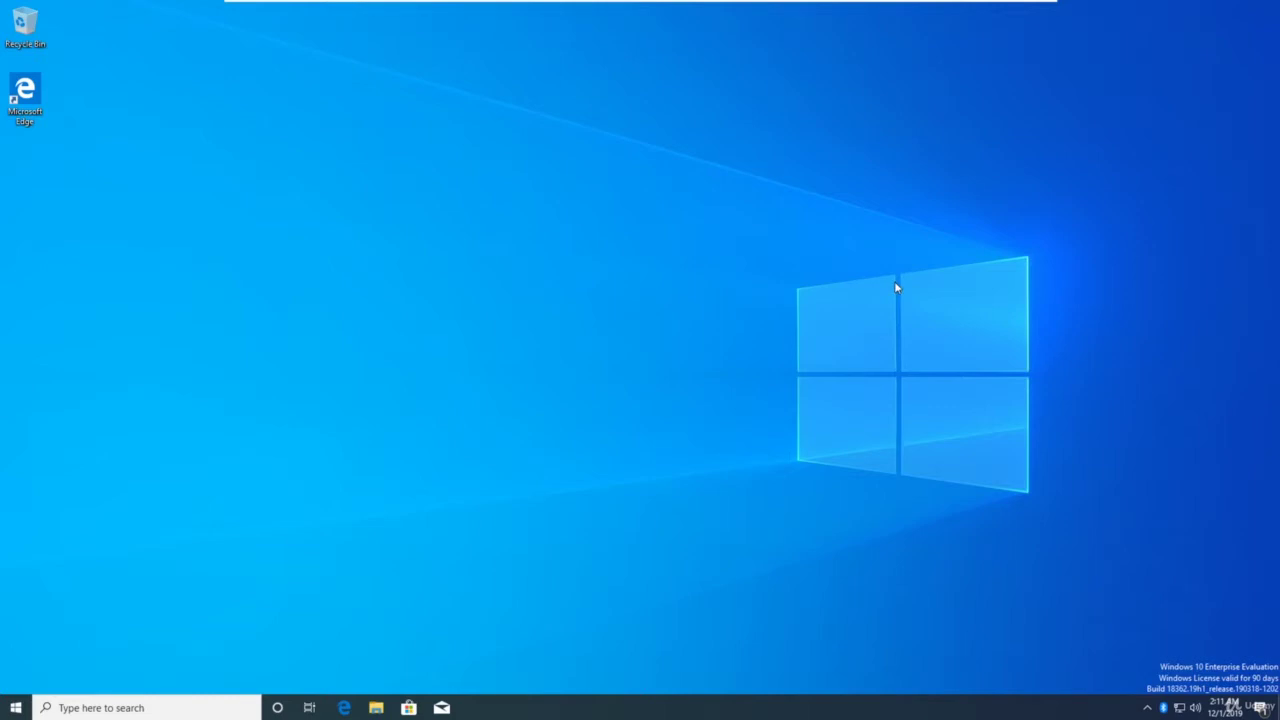
# Go to This PC > Local Disk (C:) and create a new folder named Share there
pyautogui.click(376, 708)
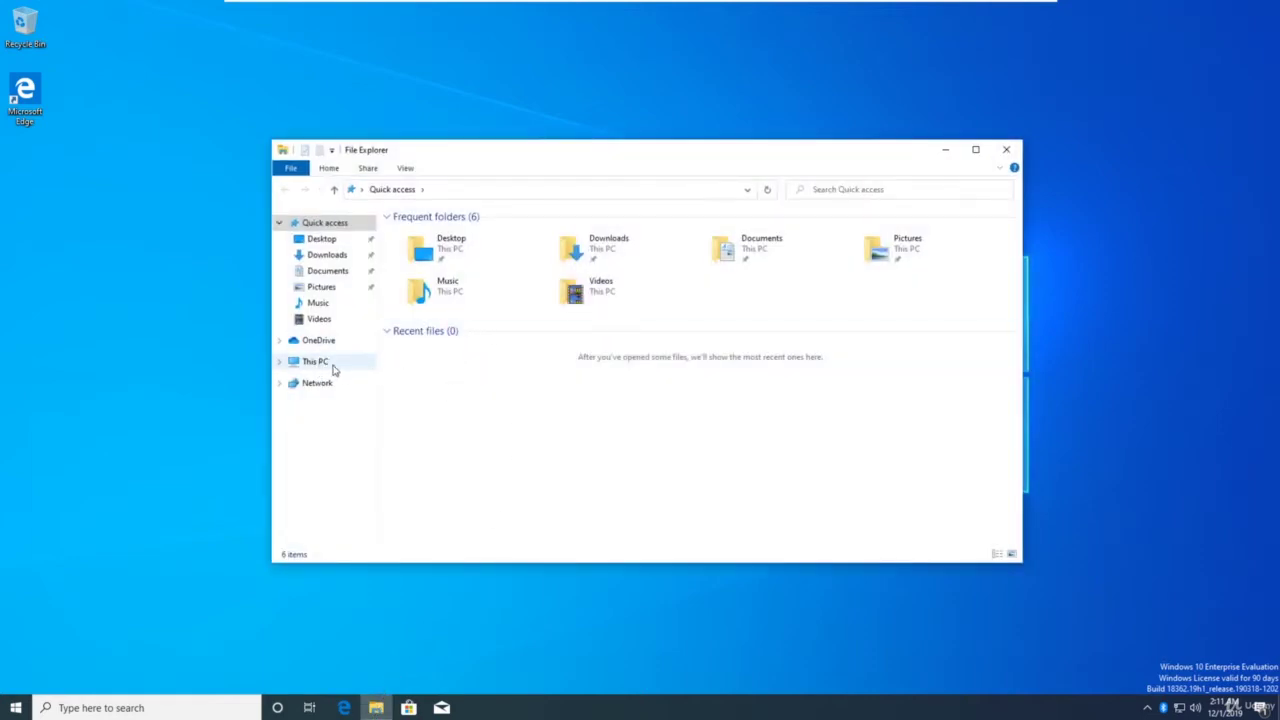
pyautogui.click(334, 370)
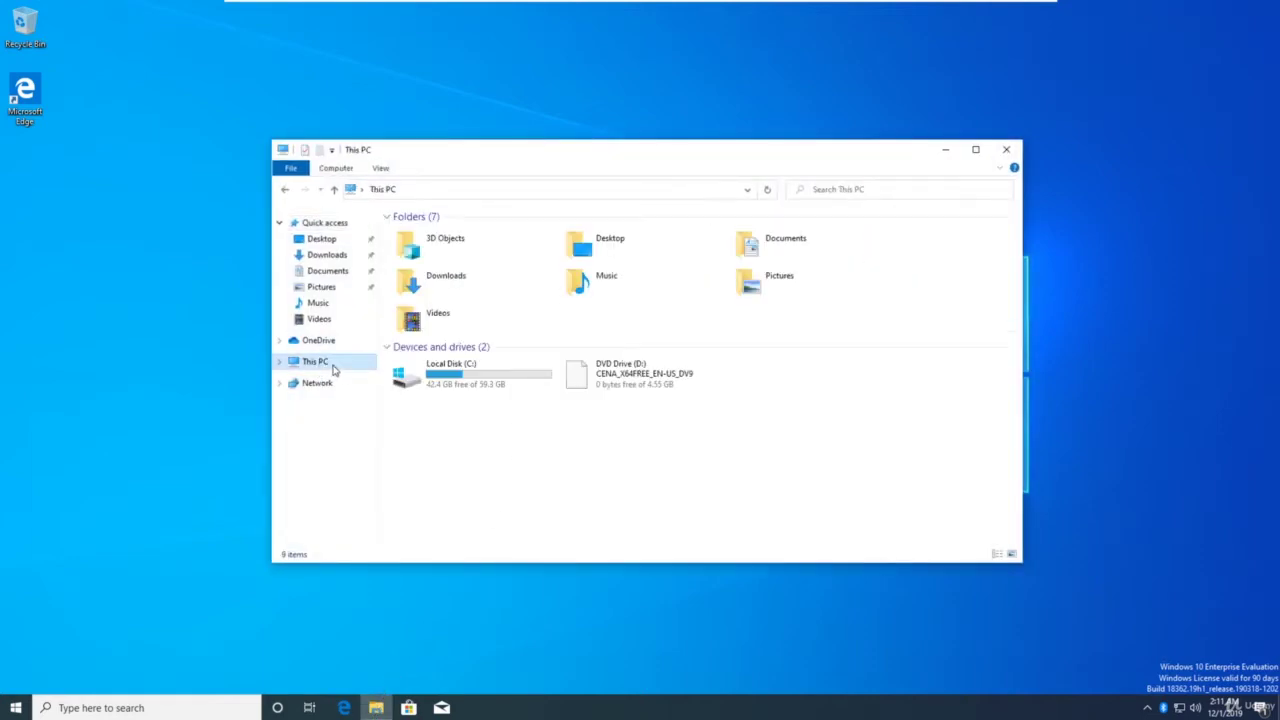
pyautogui.doubleClick(466, 383)
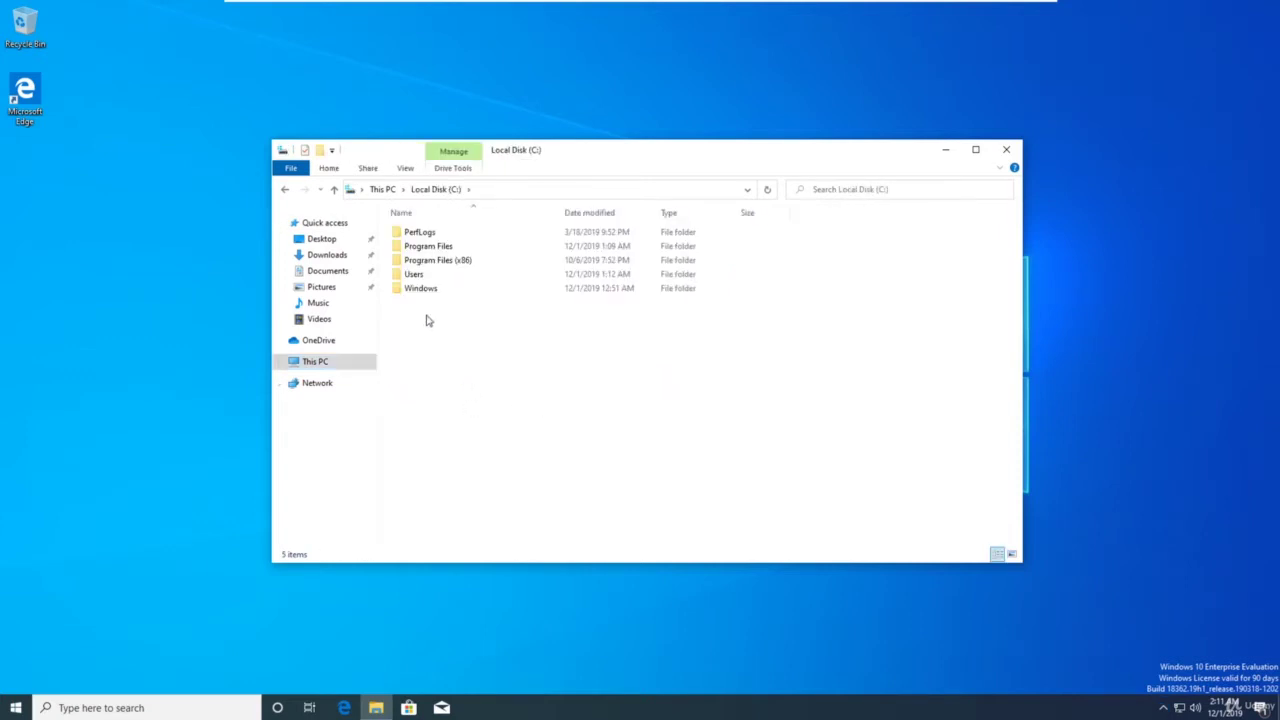
pyautogui.rightClick(418, 309)
pyautogui.moveTo(492, 443)
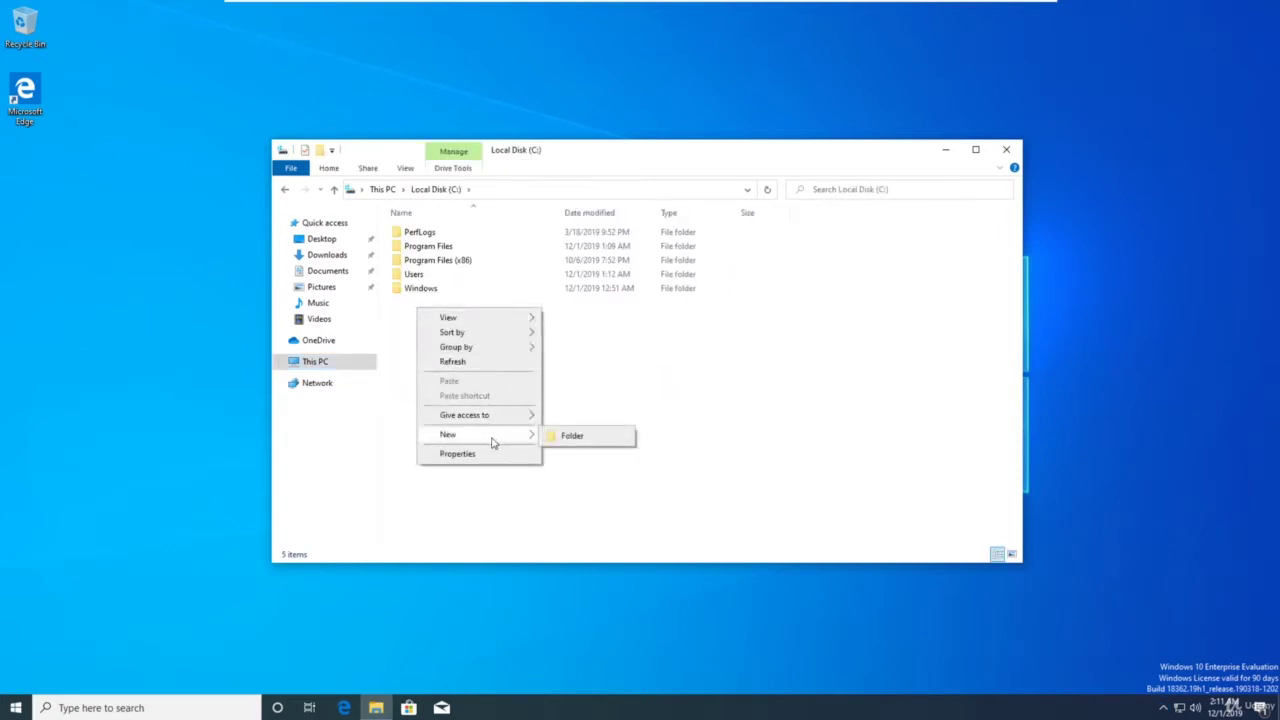
pyautogui.click(584, 436)
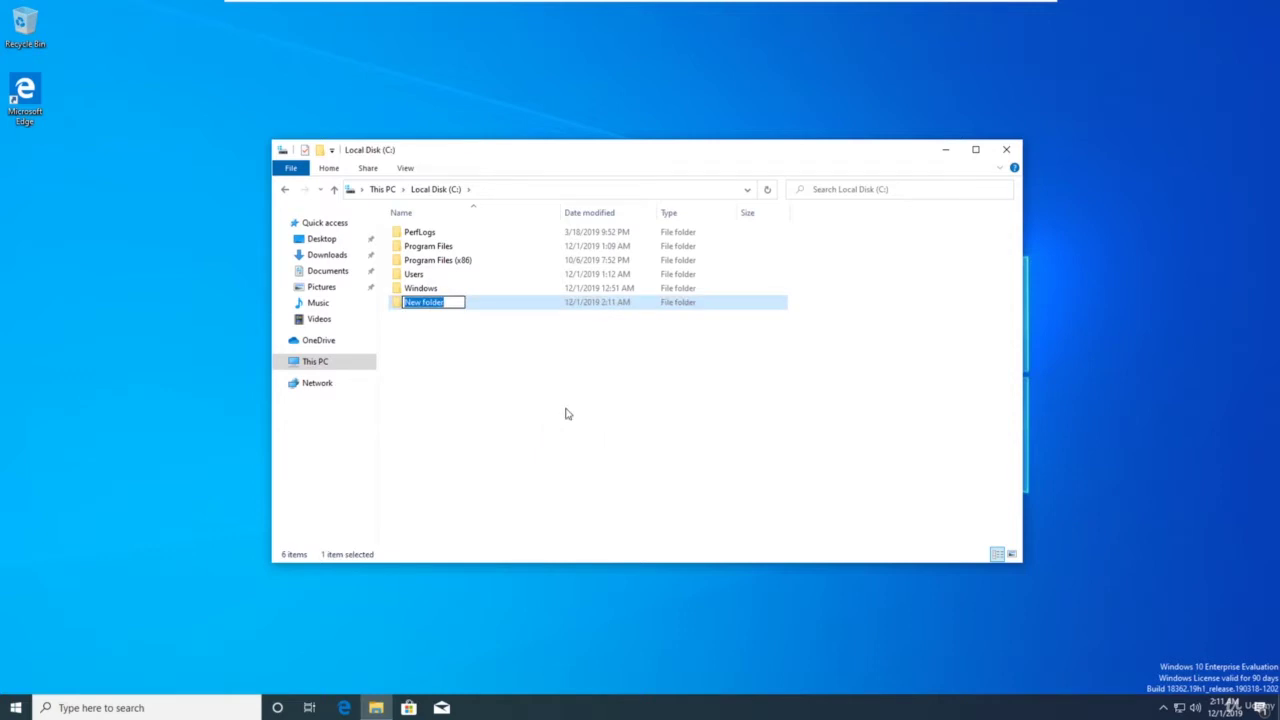
pyautogui.write('Share')
pyautogui.press('Return')
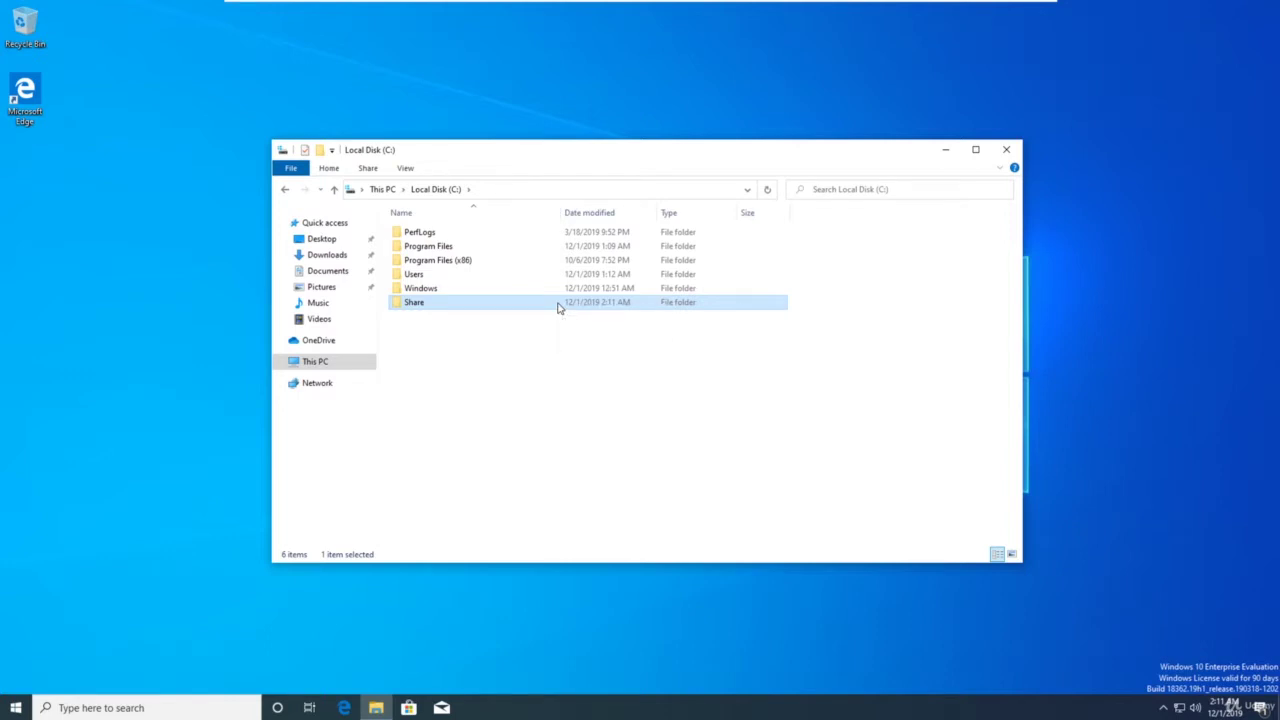
# Share the Share folder from its Properties Sharing tab, turning on network discovery and file sharing
pyautogui.rightClick(559, 308)
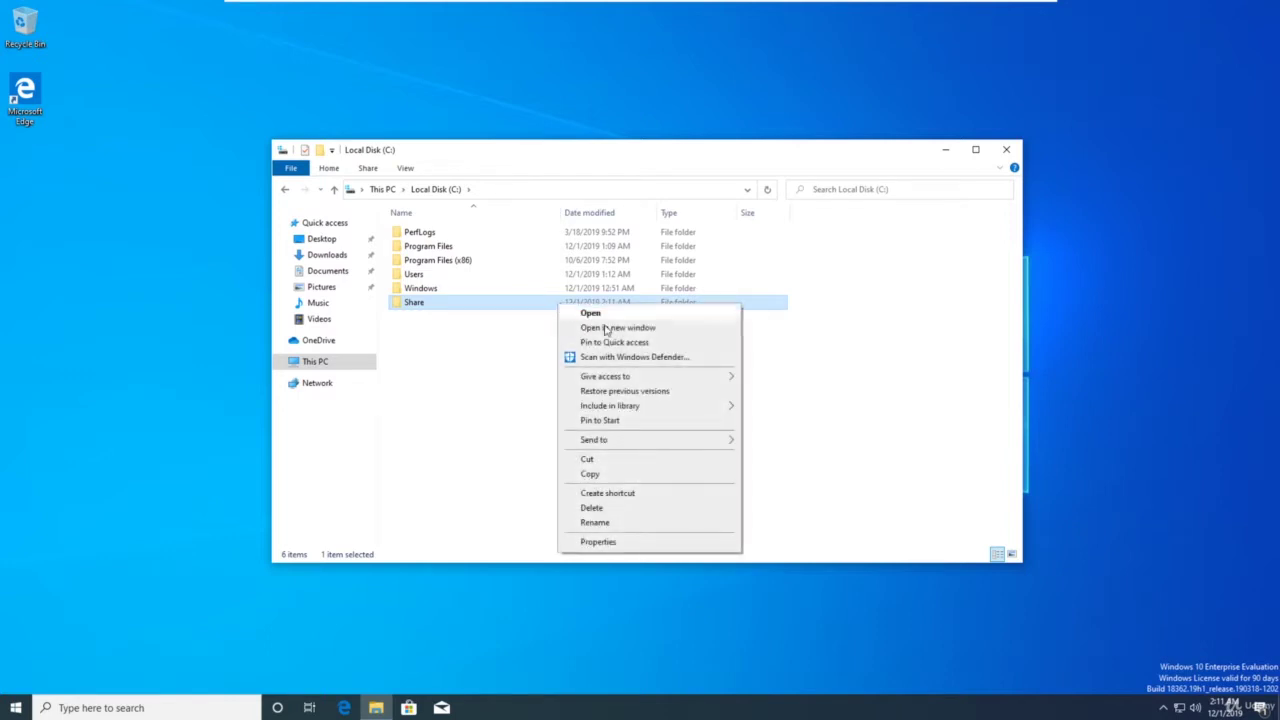
pyautogui.click(658, 543)
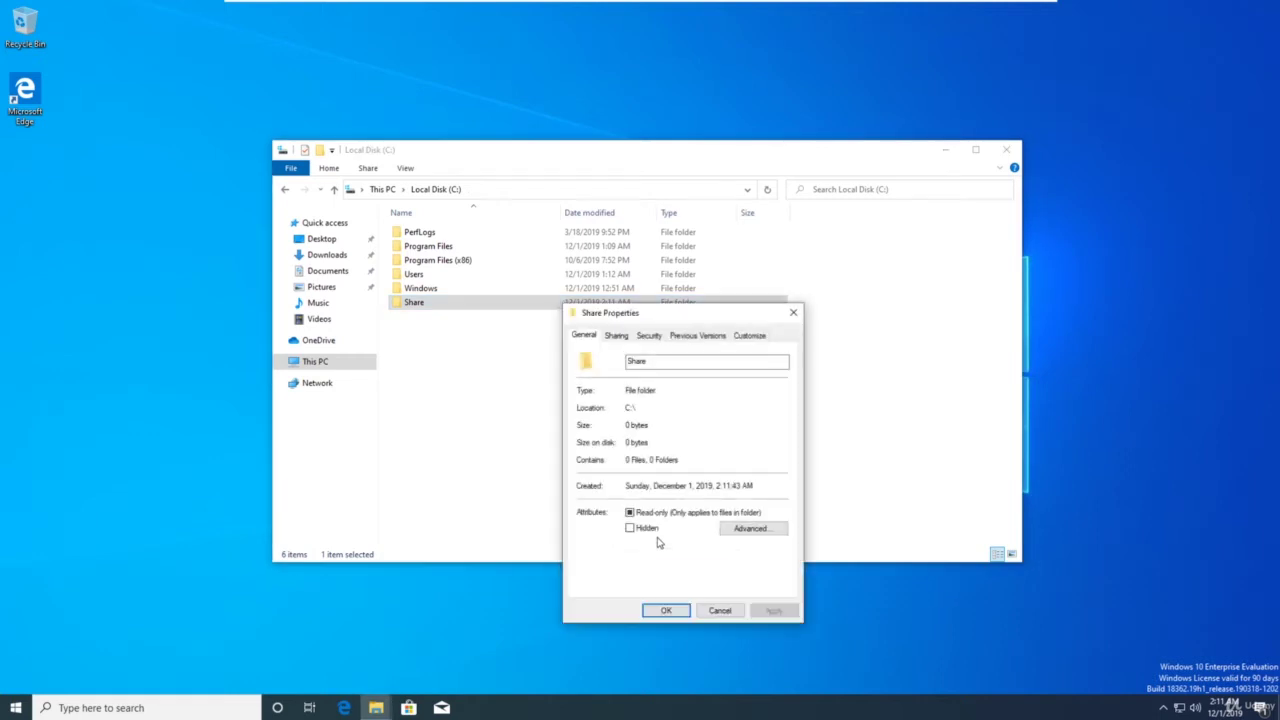
pyautogui.click(617, 337)
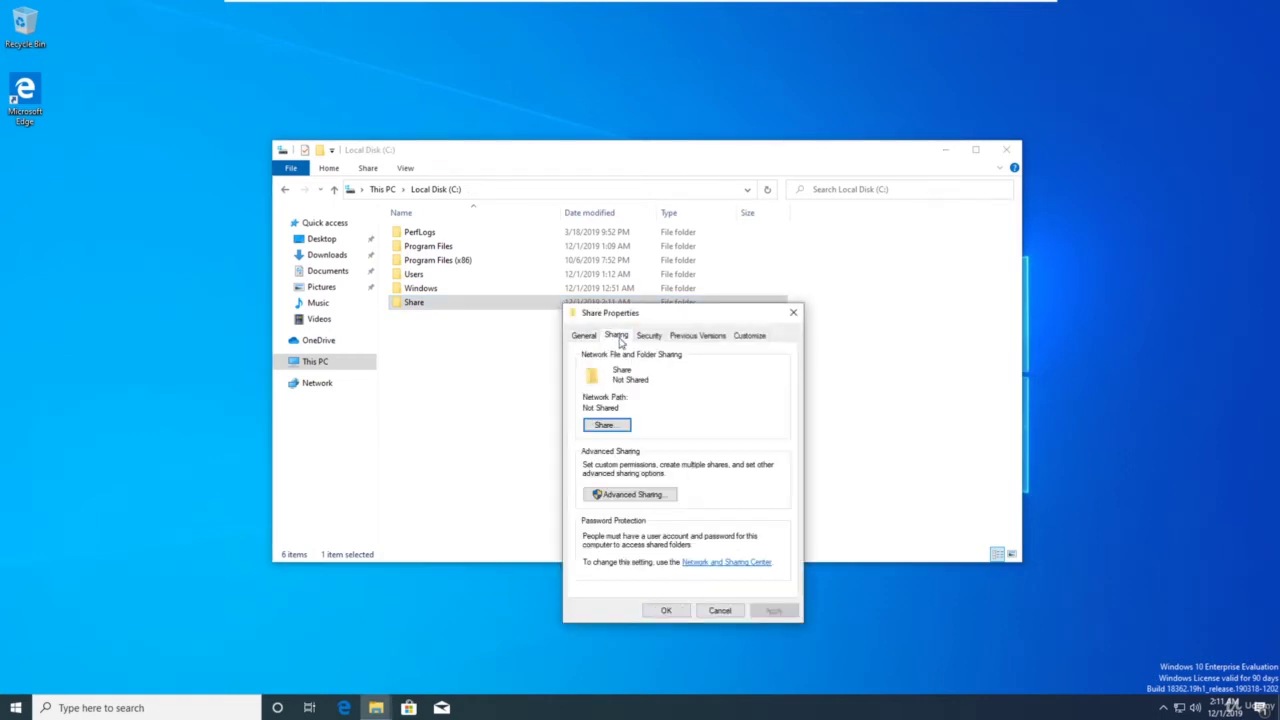
pyautogui.click(606, 425)
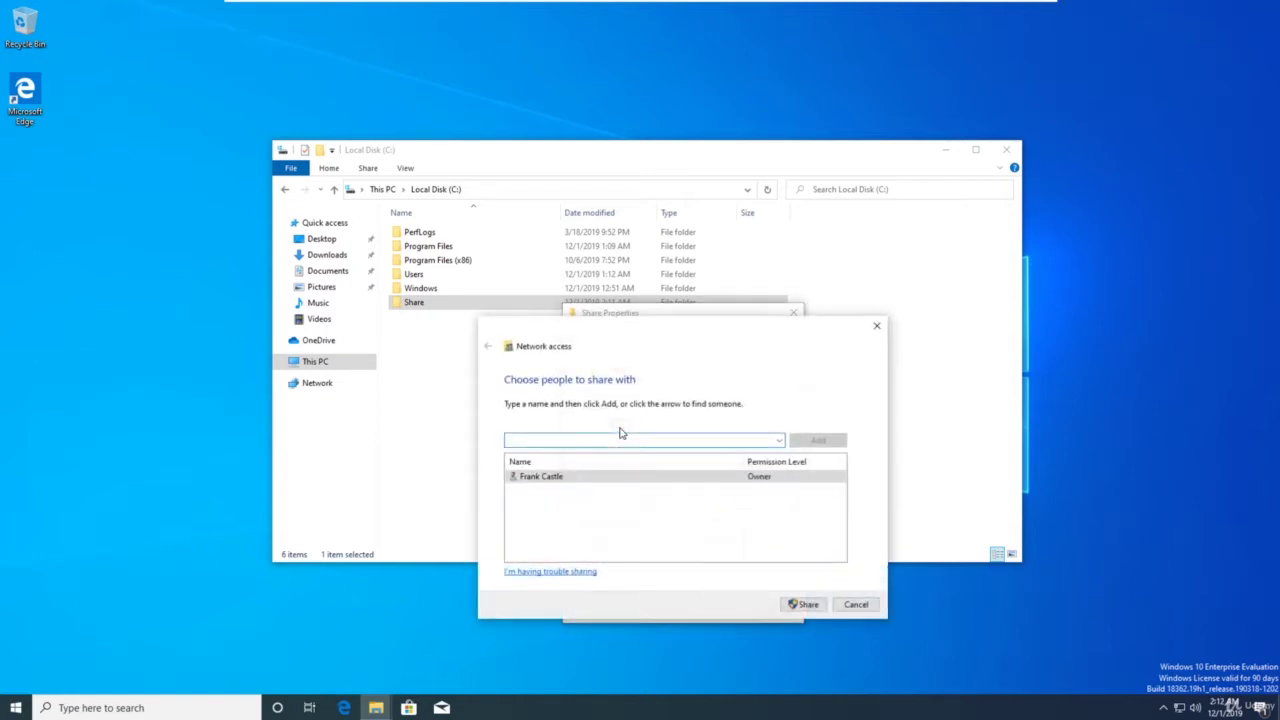
pyautogui.click(803, 604)
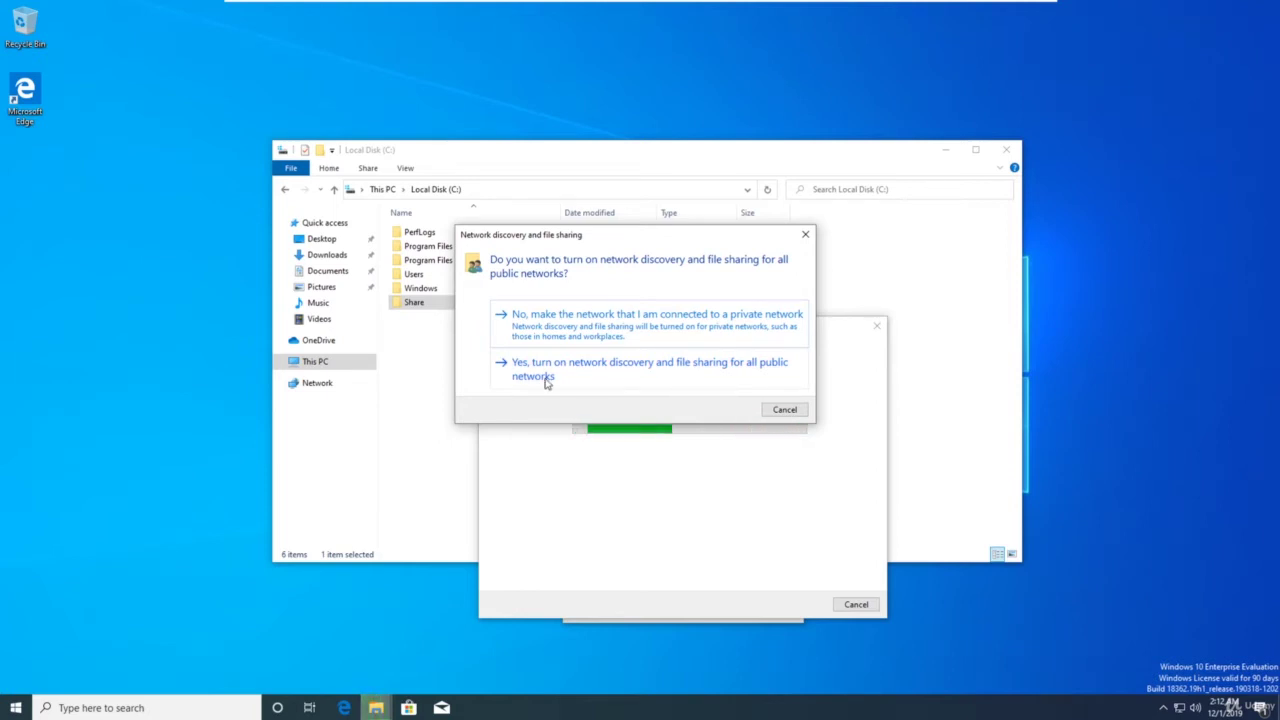
pyautogui.click(595, 375)
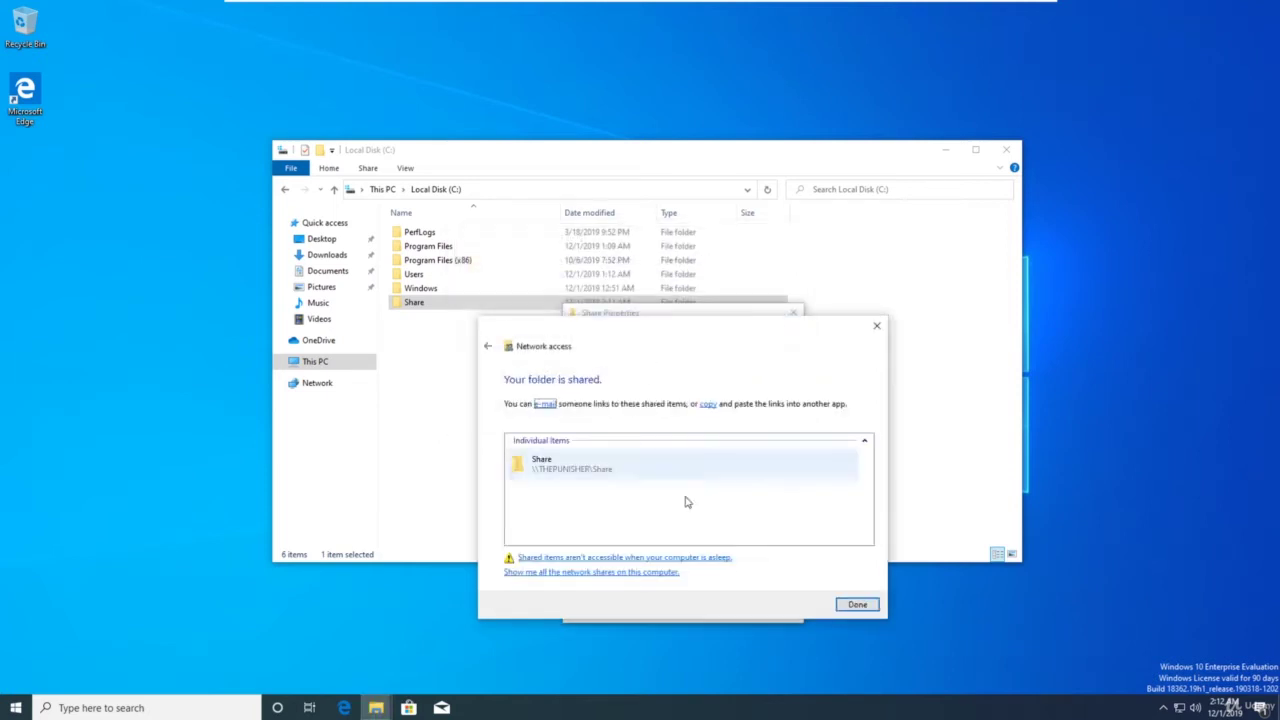
pyautogui.click(858, 605)
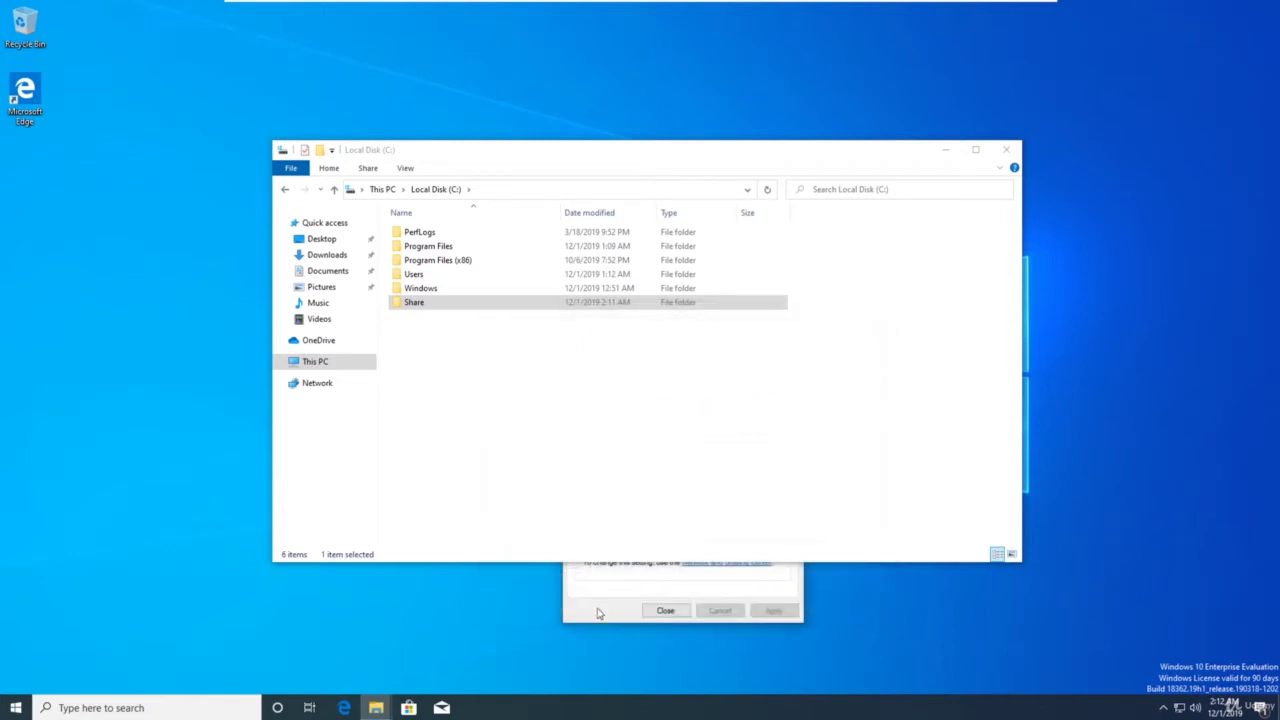
pyautogui.moveTo(768, 156); pyautogui.dragTo(684, 72)
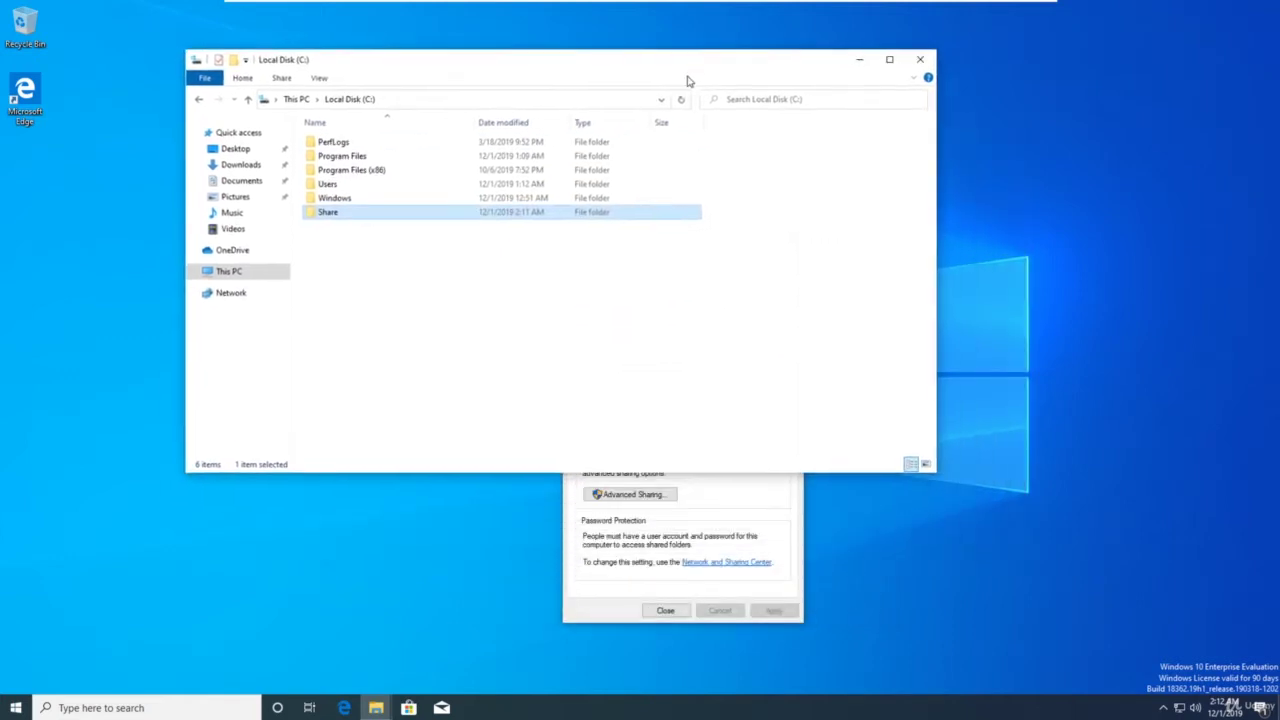
pyautogui.click(660, 610)
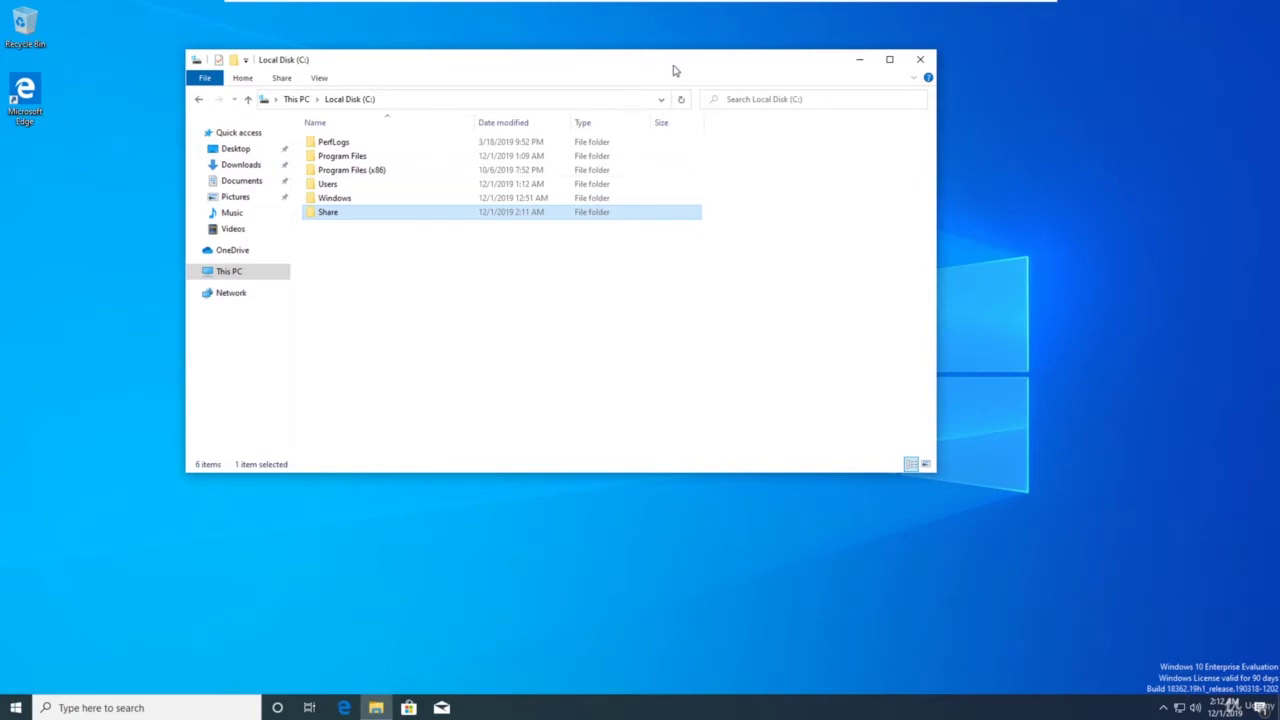
pyautogui.moveTo(674, 70); pyautogui.dragTo(775, 144)
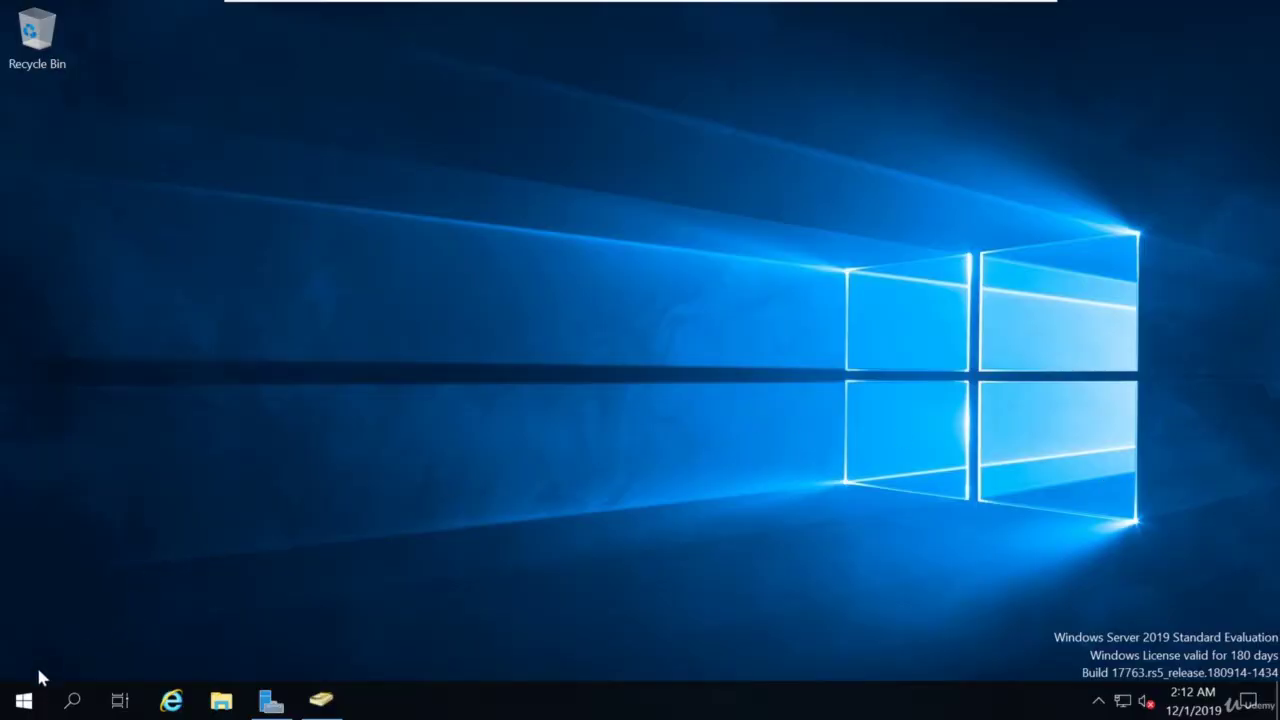
# Open Command Prompt and run ipconfig to see the IPv4 address 192.168.57.140
pyautogui.click(32, 699)
pyautogui.write('cmd')
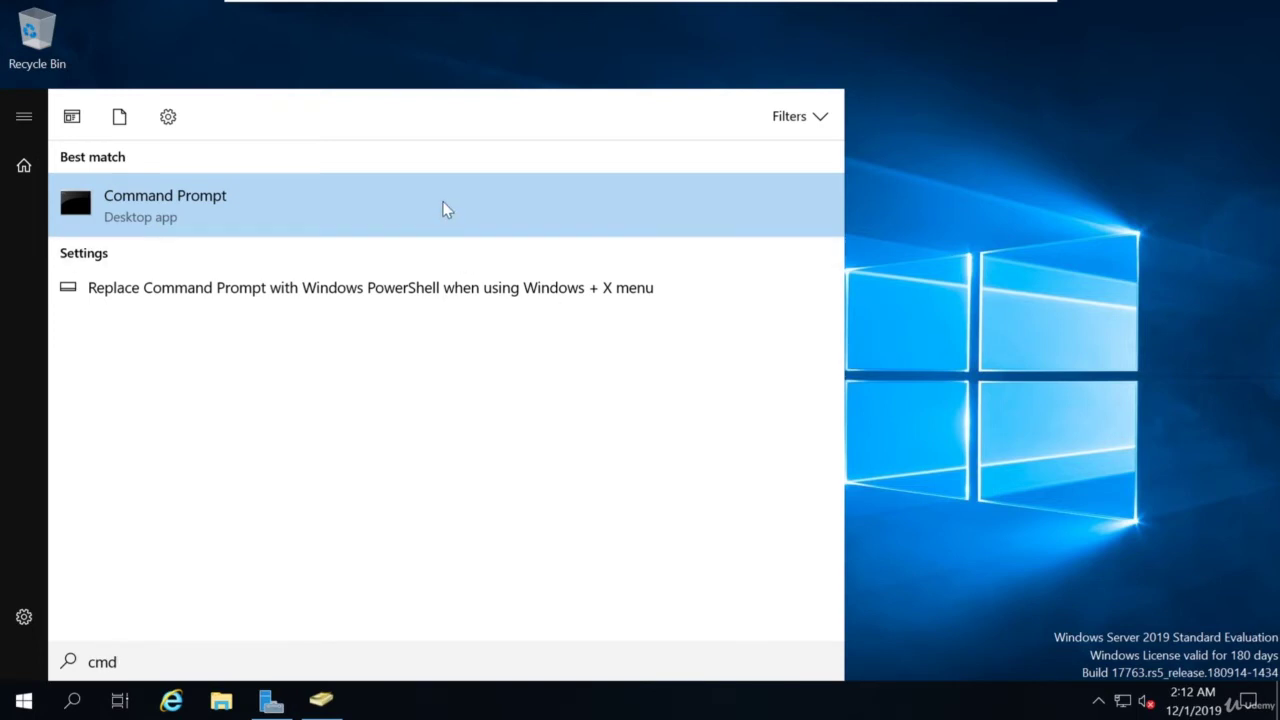
pyautogui.click(446, 208)
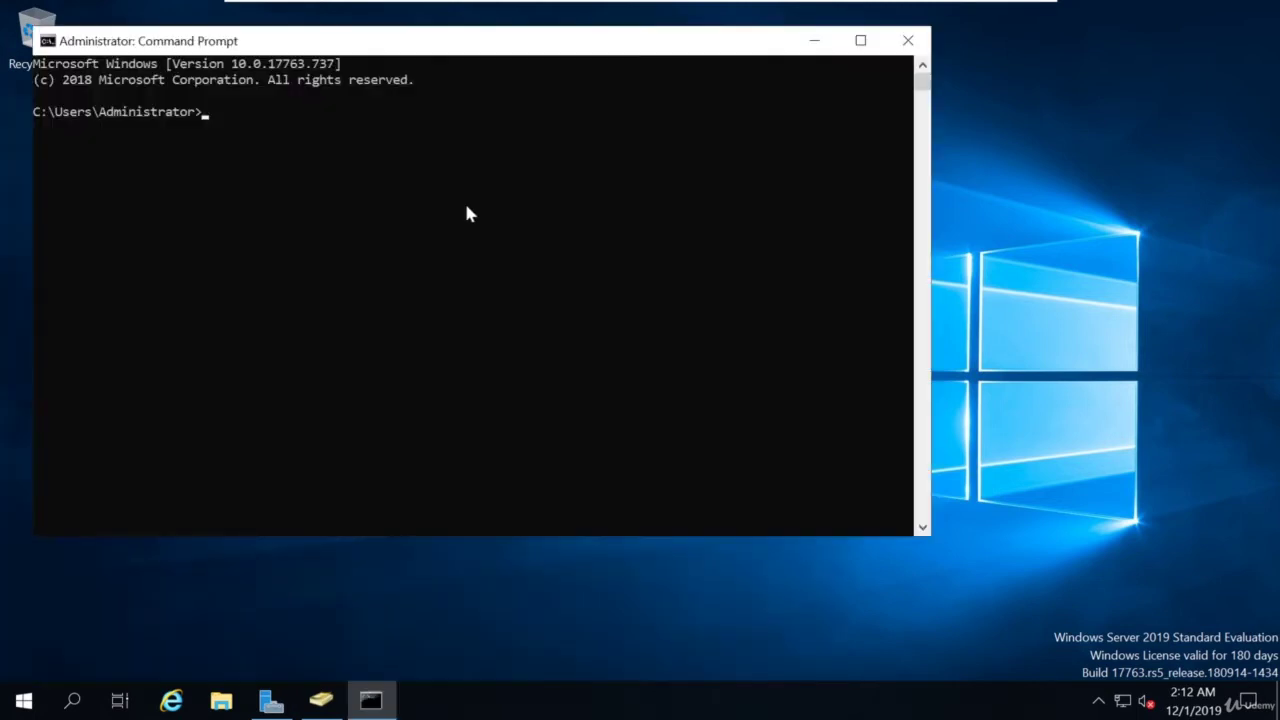
pyautogui.click(468, 208)
pyautogui.write('ipconfig')
pyautogui.press('Return')
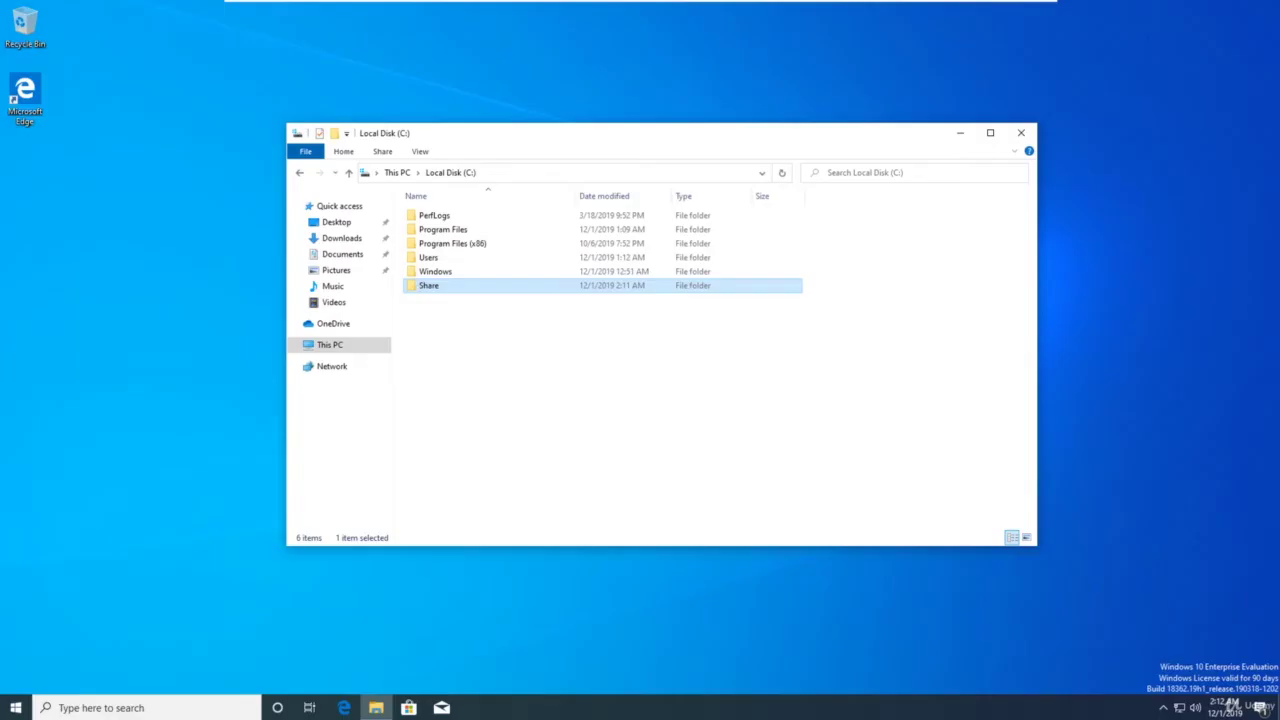
# Open Network & Internet settings from the taskbar network icon, then Change adapter options
pyautogui.rightClick(1183, 710)
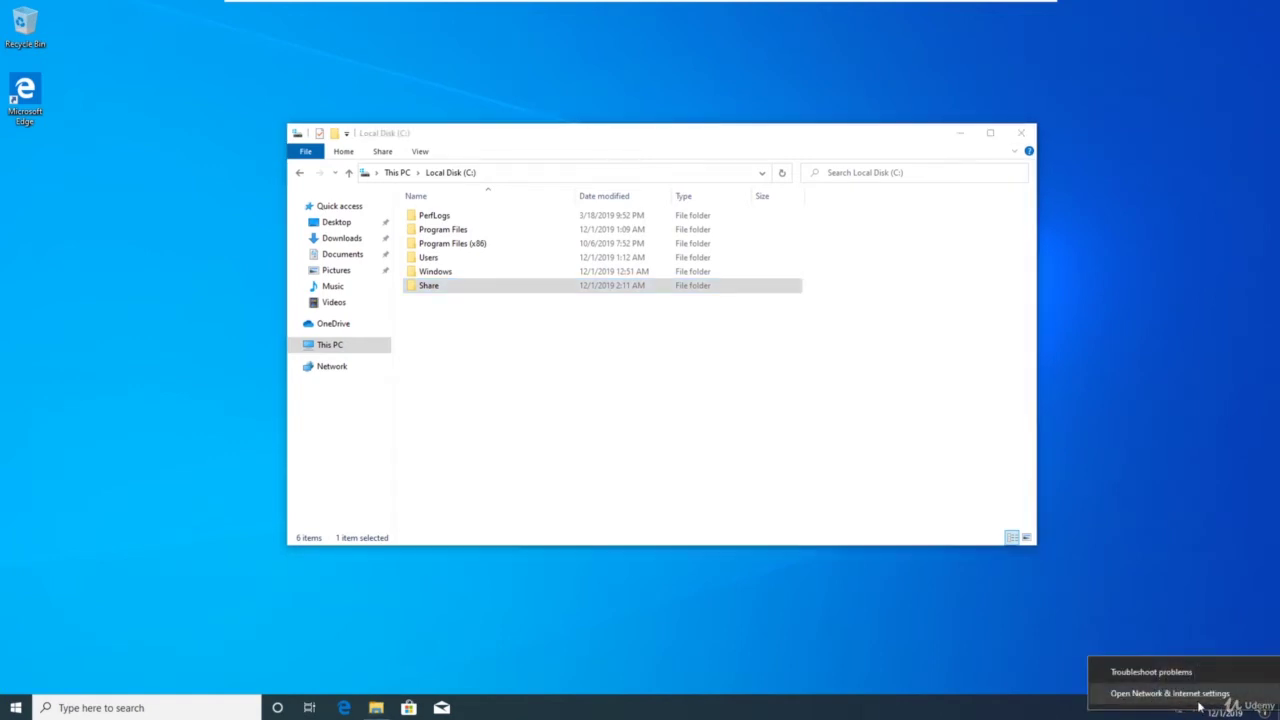
pyautogui.click(1170, 693)
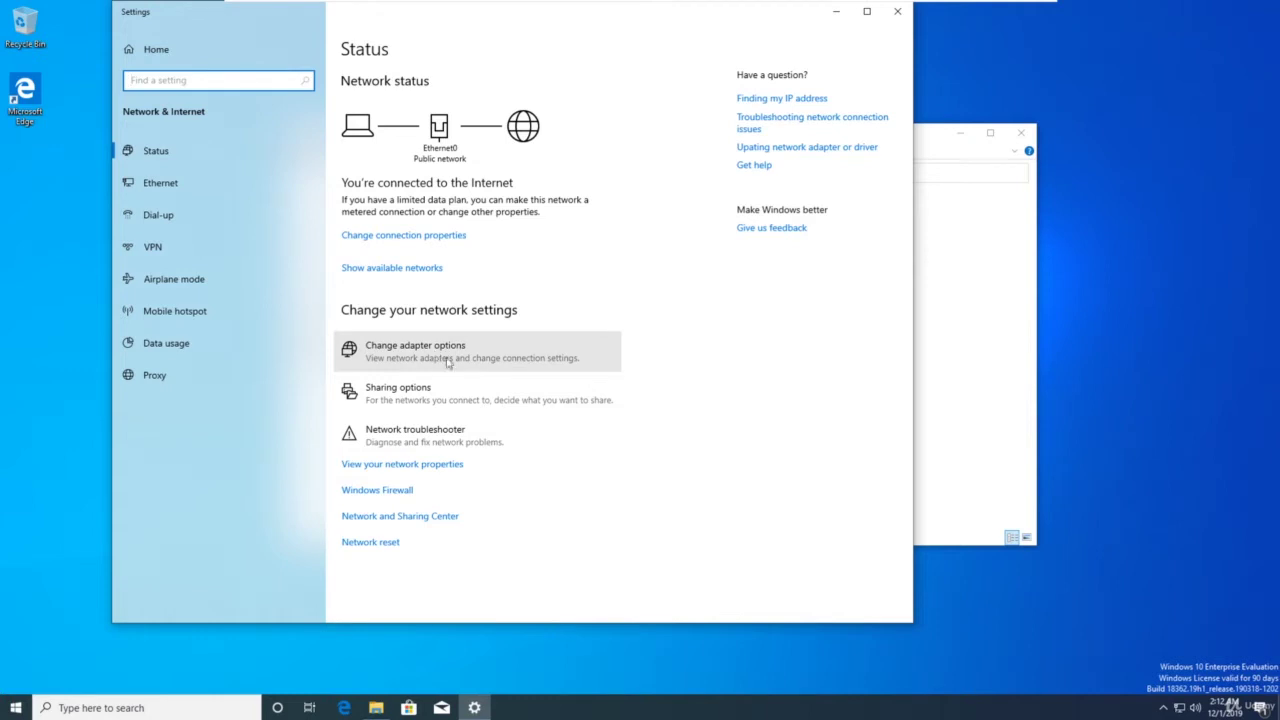
pyautogui.click(433, 359)
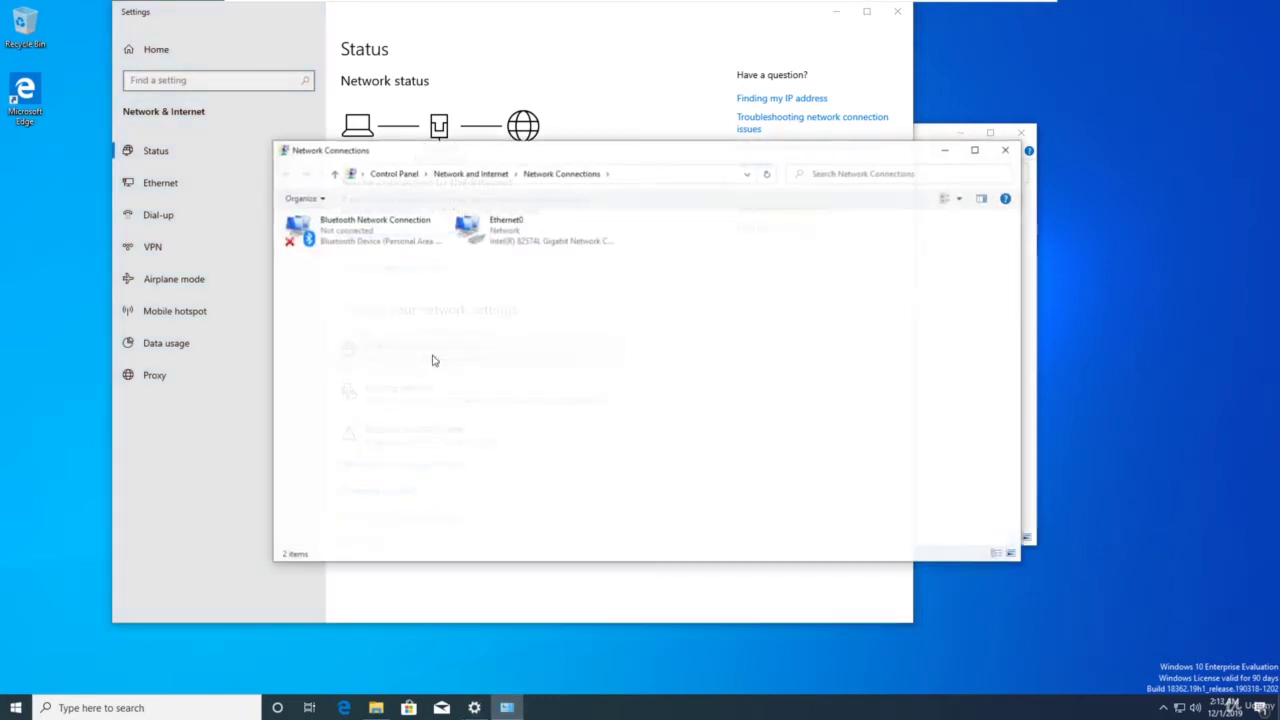
# Make 192.168.57.140 Ethernet0's preferred IPv4 DNS server, confirm both dialogs, and close Network Connections
pyautogui.click(512, 236)
pyautogui.rightClick(527, 232)
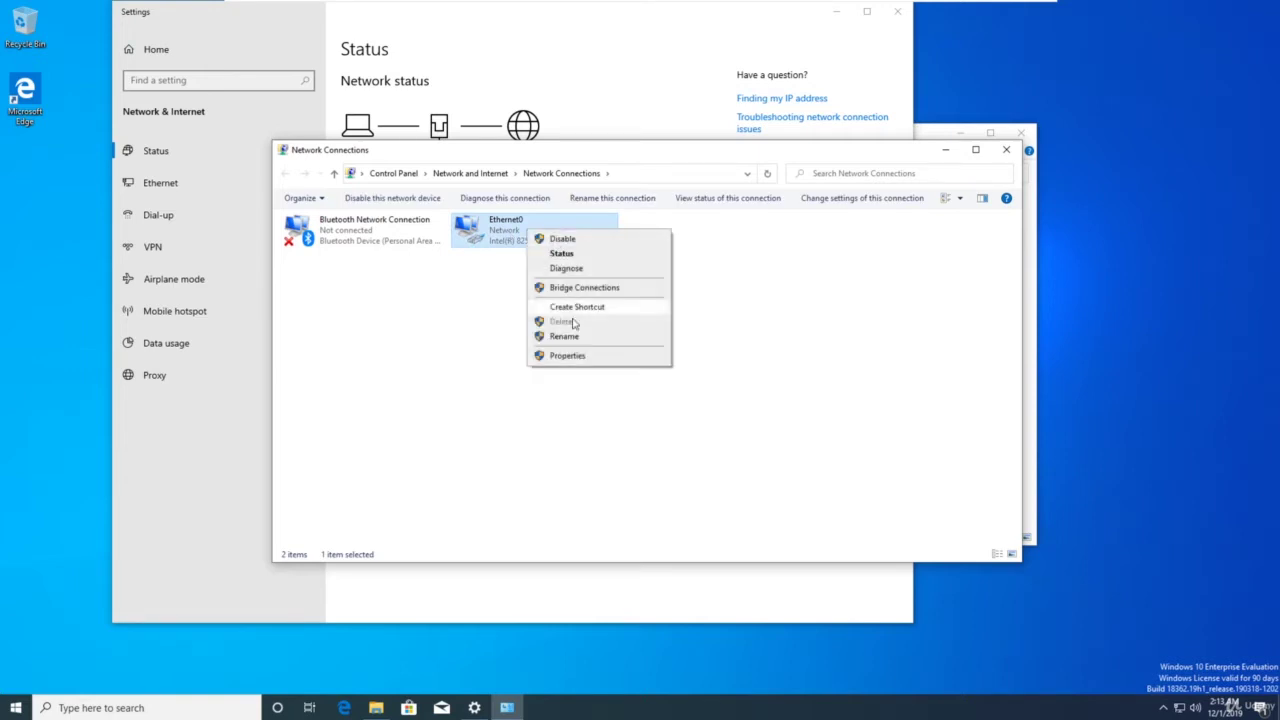
pyautogui.click(567, 355)
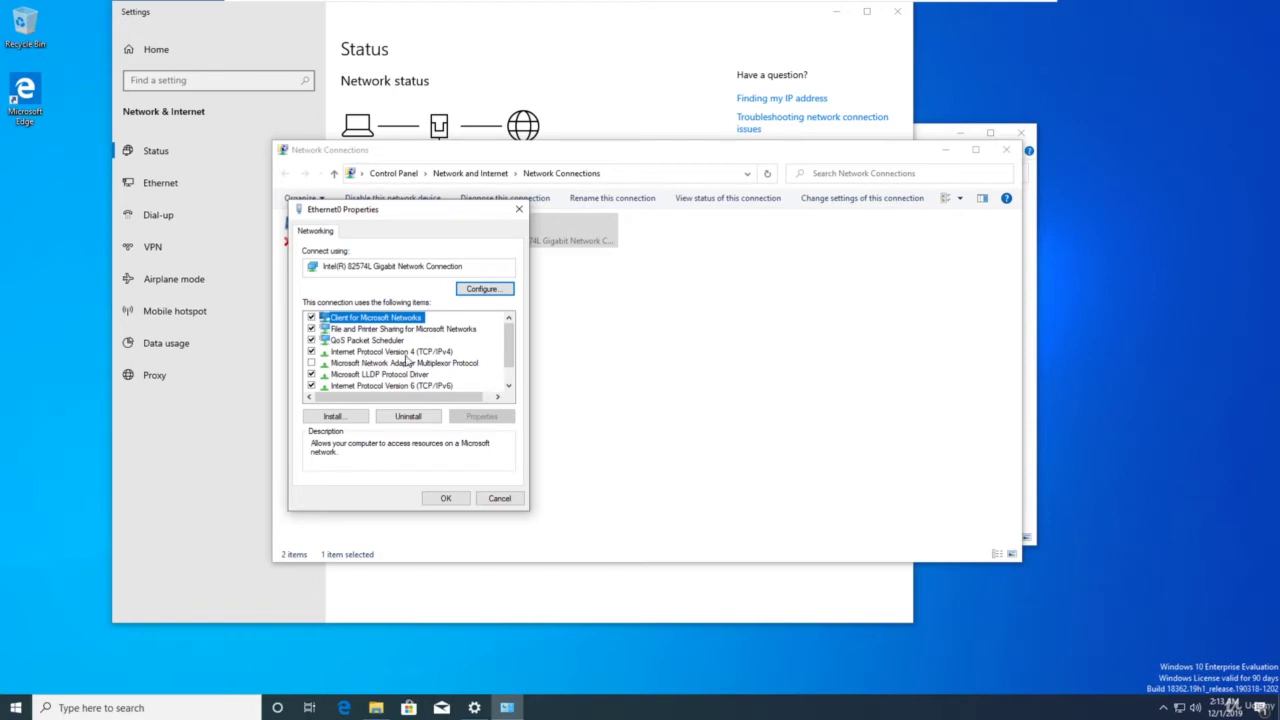
pyautogui.doubleClick(405, 352)
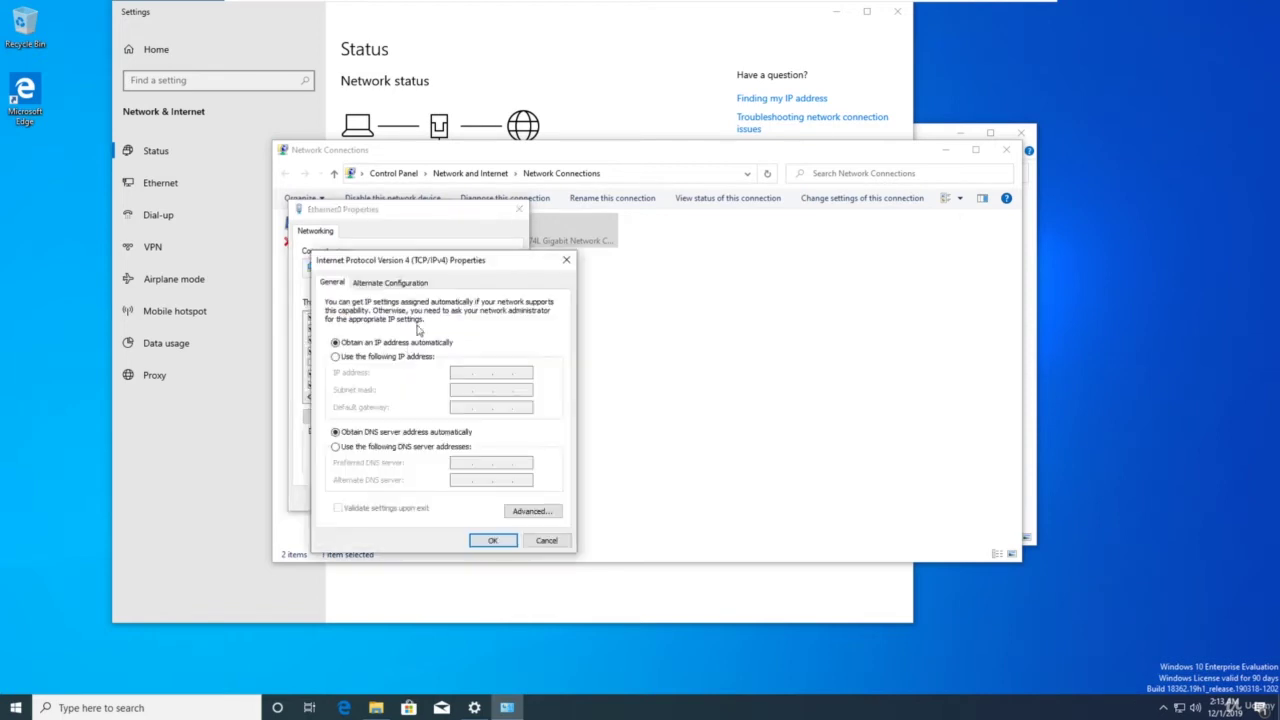
pyautogui.moveTo(451, 262); pyautogui.dragTo(627, 164)
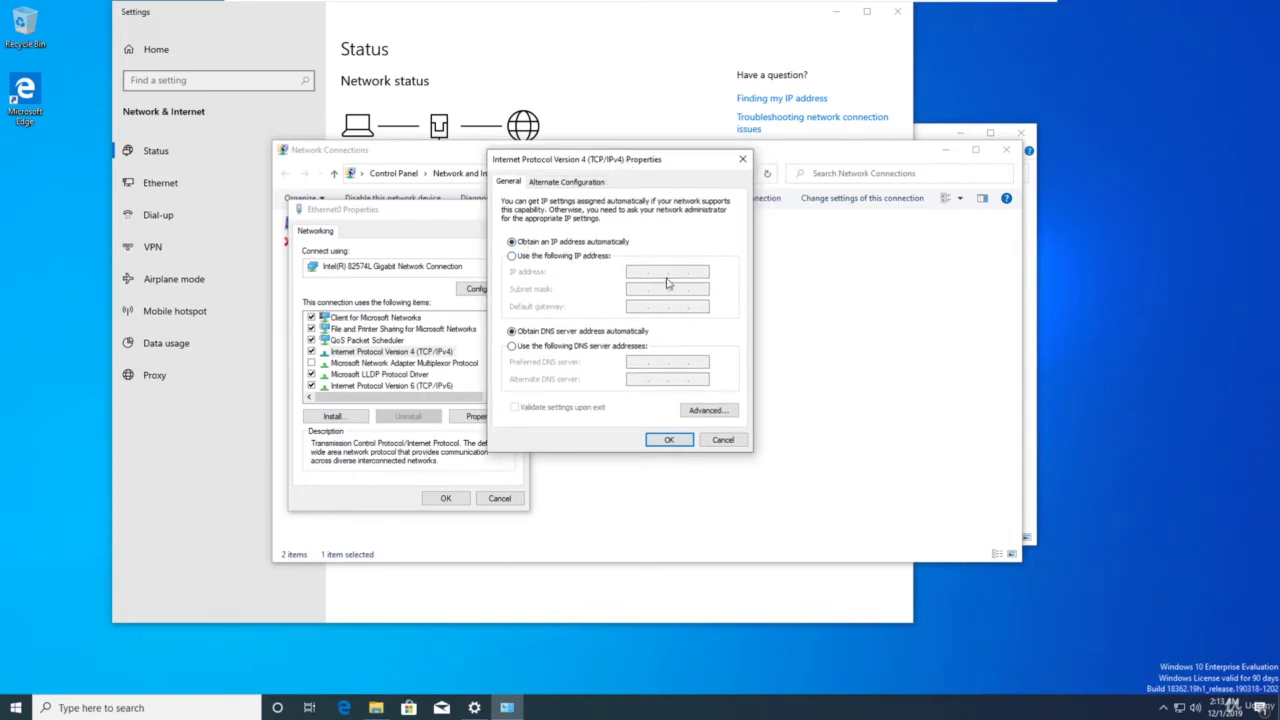
pyautogui.click(513, 347)
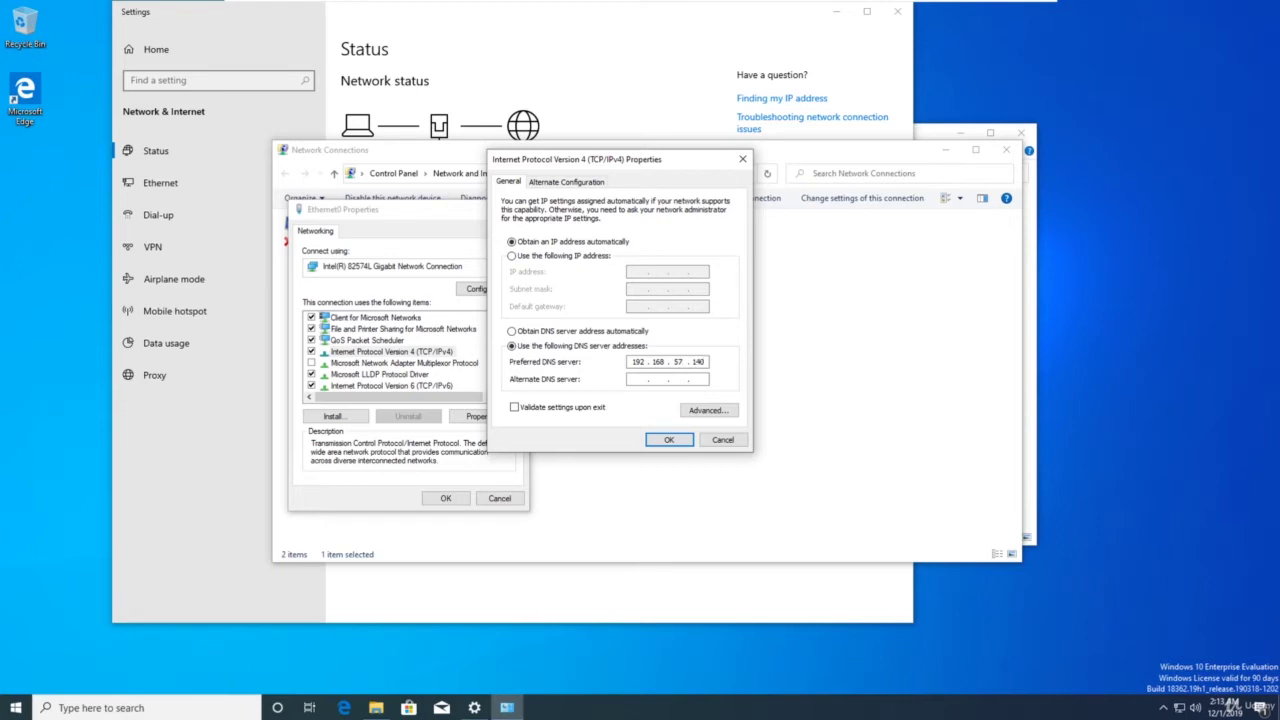
pyautogui.click(668, 440)
pyautogui.click(446, 498)
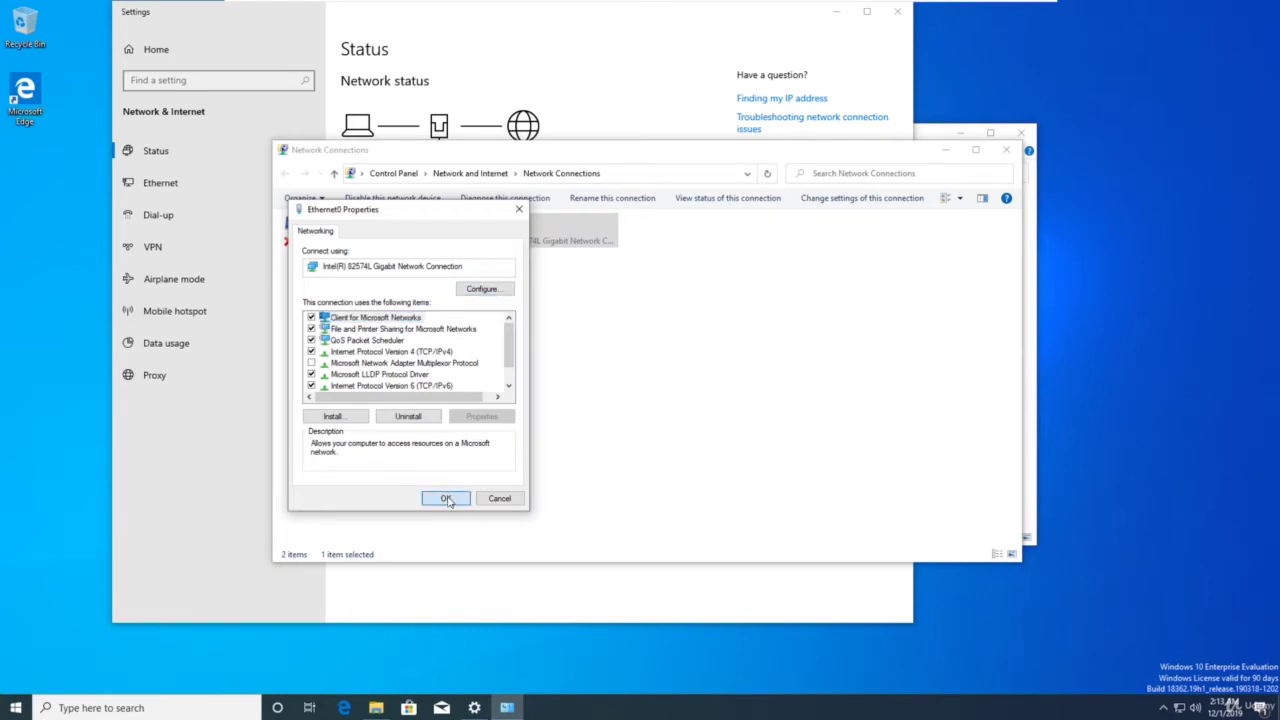
pyautogui.click(1015, 151)
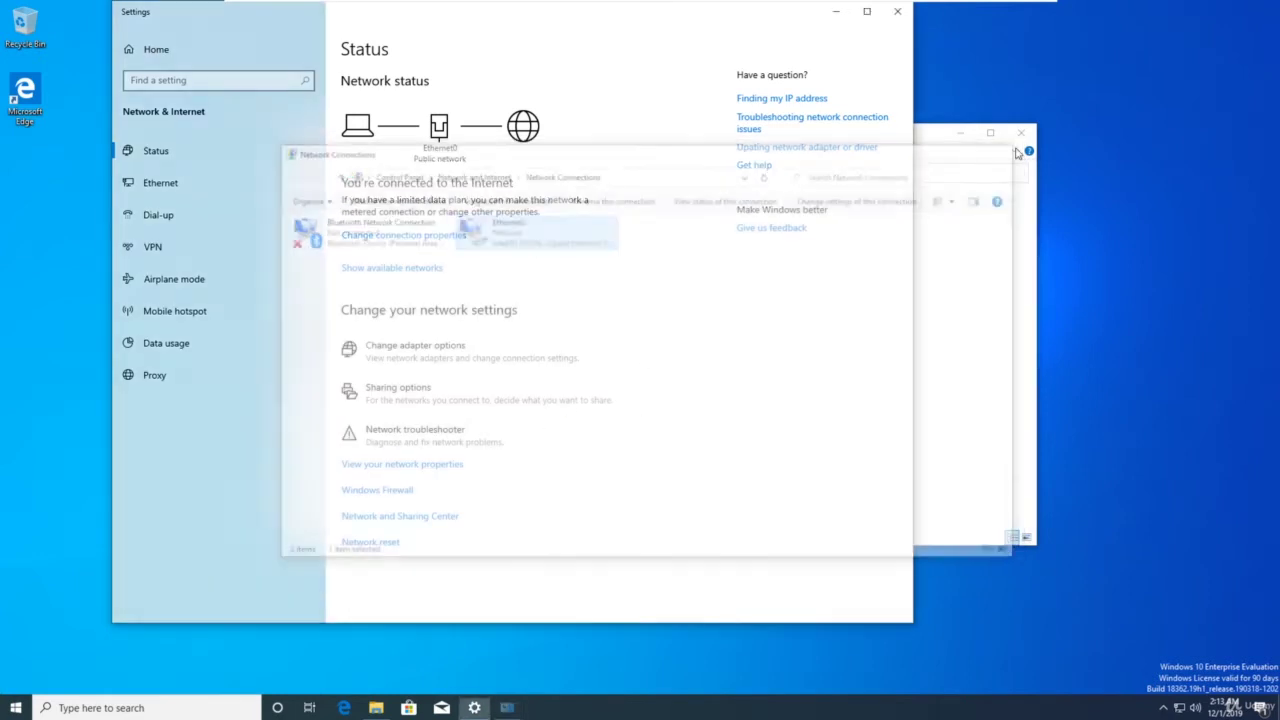
# From Access work or school, choose to join the local Active Directory domain MARVEL.local
pyautogui.click(25, 707)
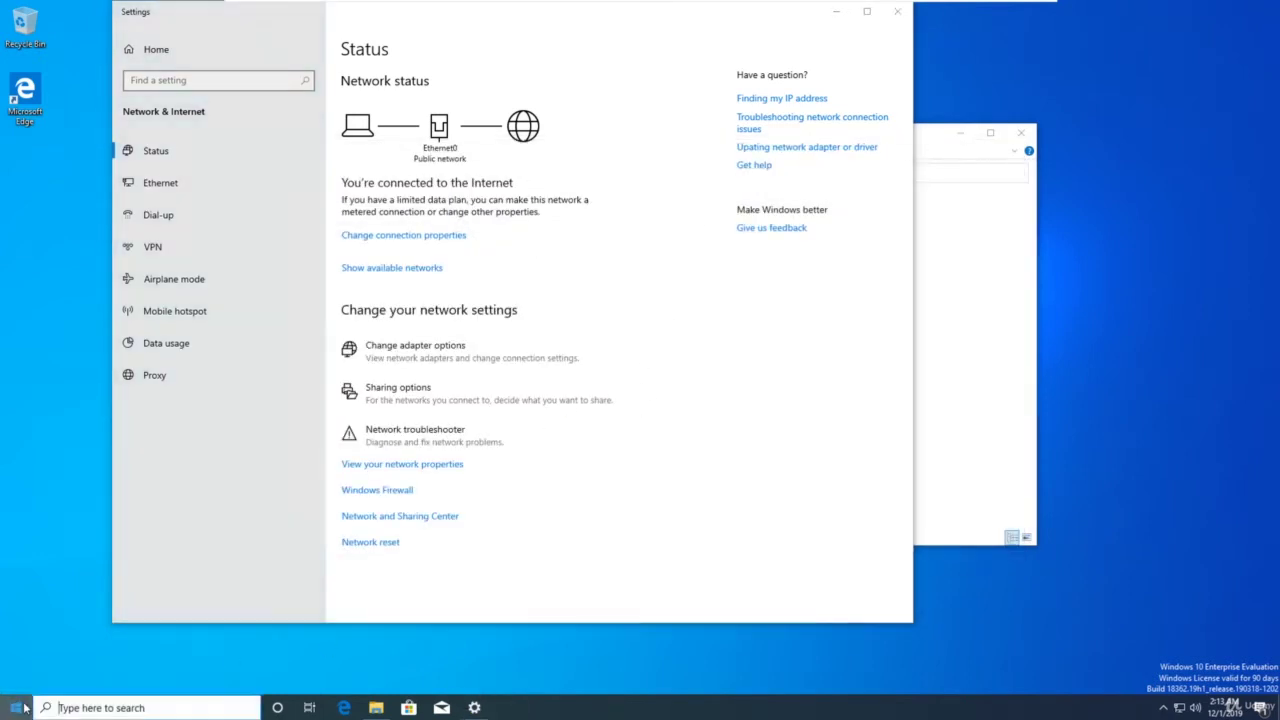
pyautogui.write('domain')
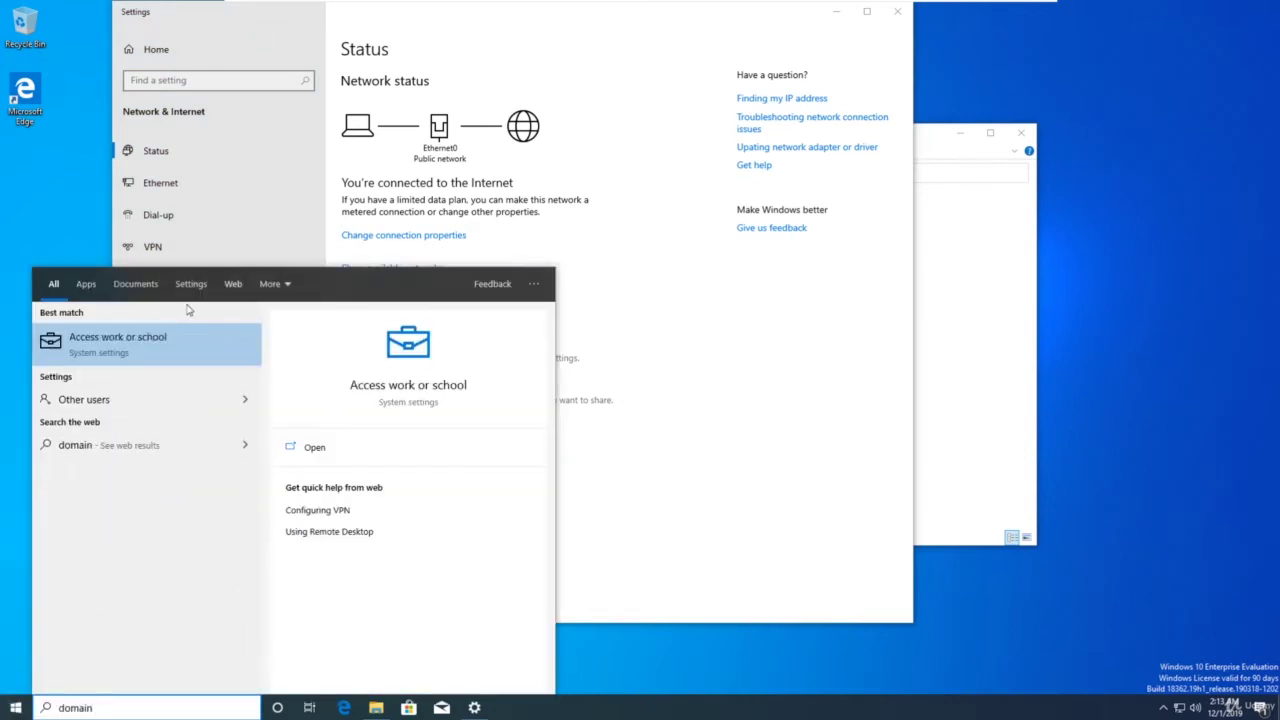
pyautogui.click(145, 347)
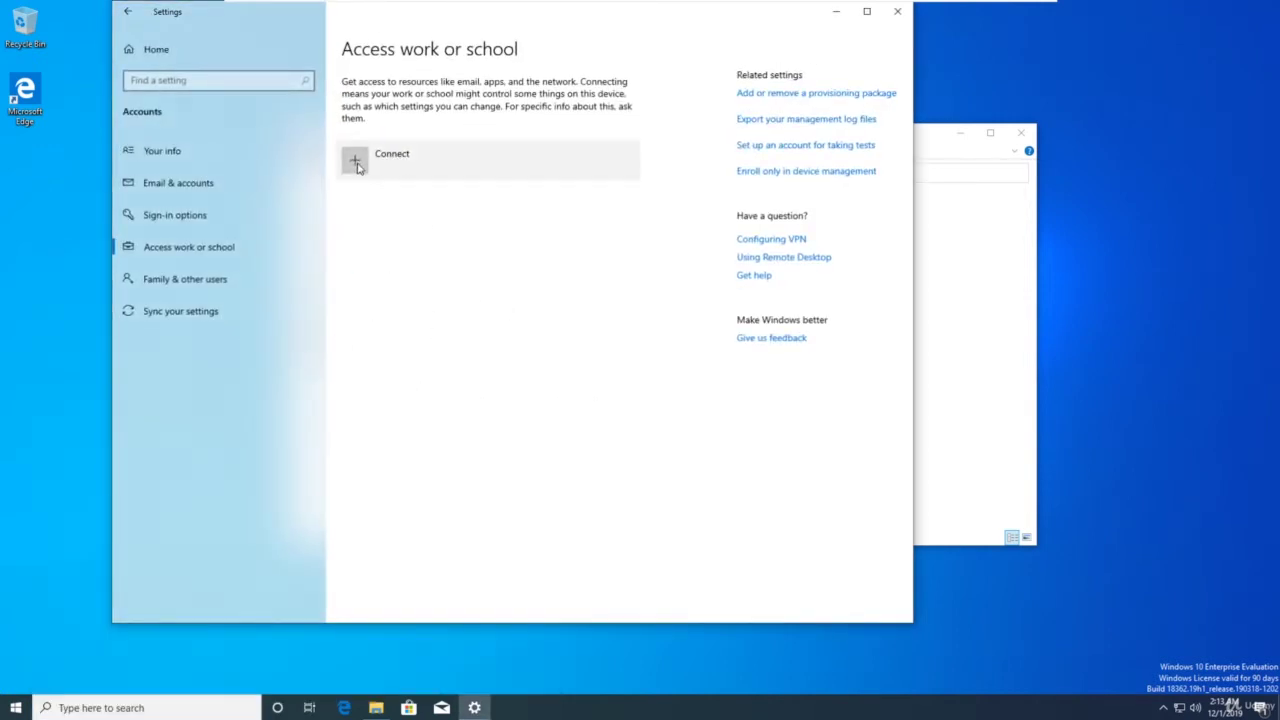
pyautogui.click(357, 165)
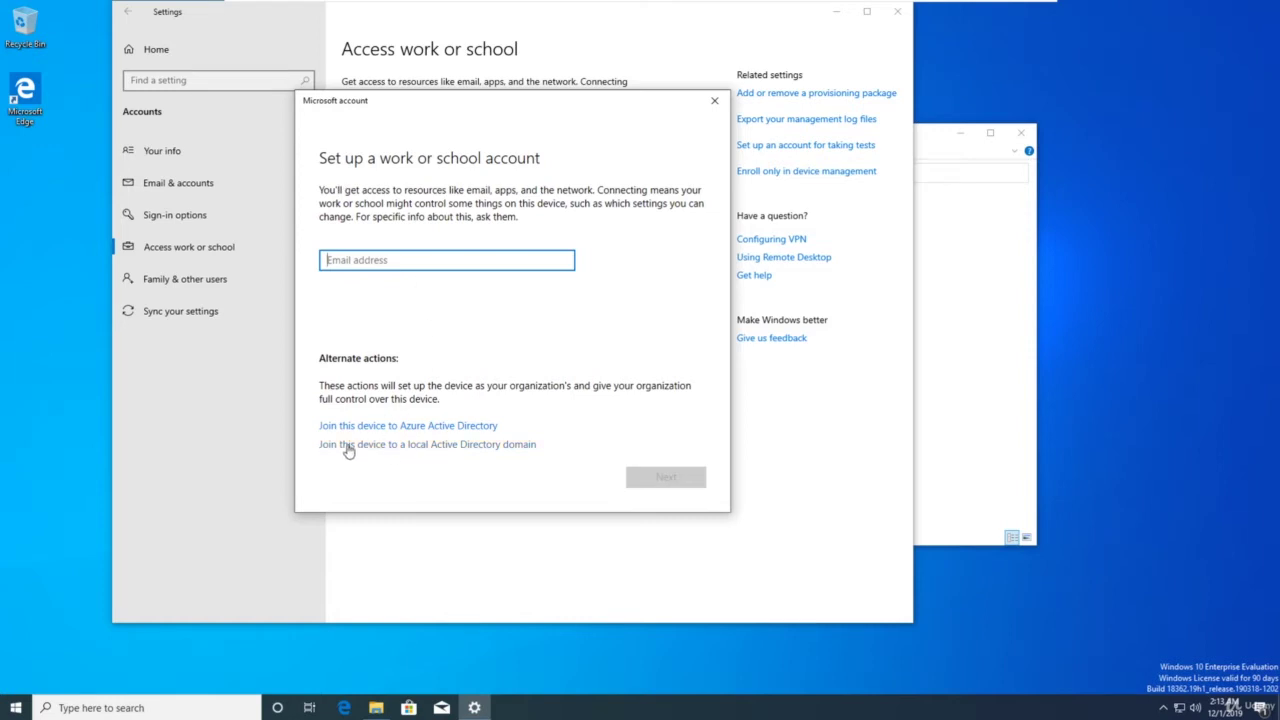
pyautogui.click(460, 448)
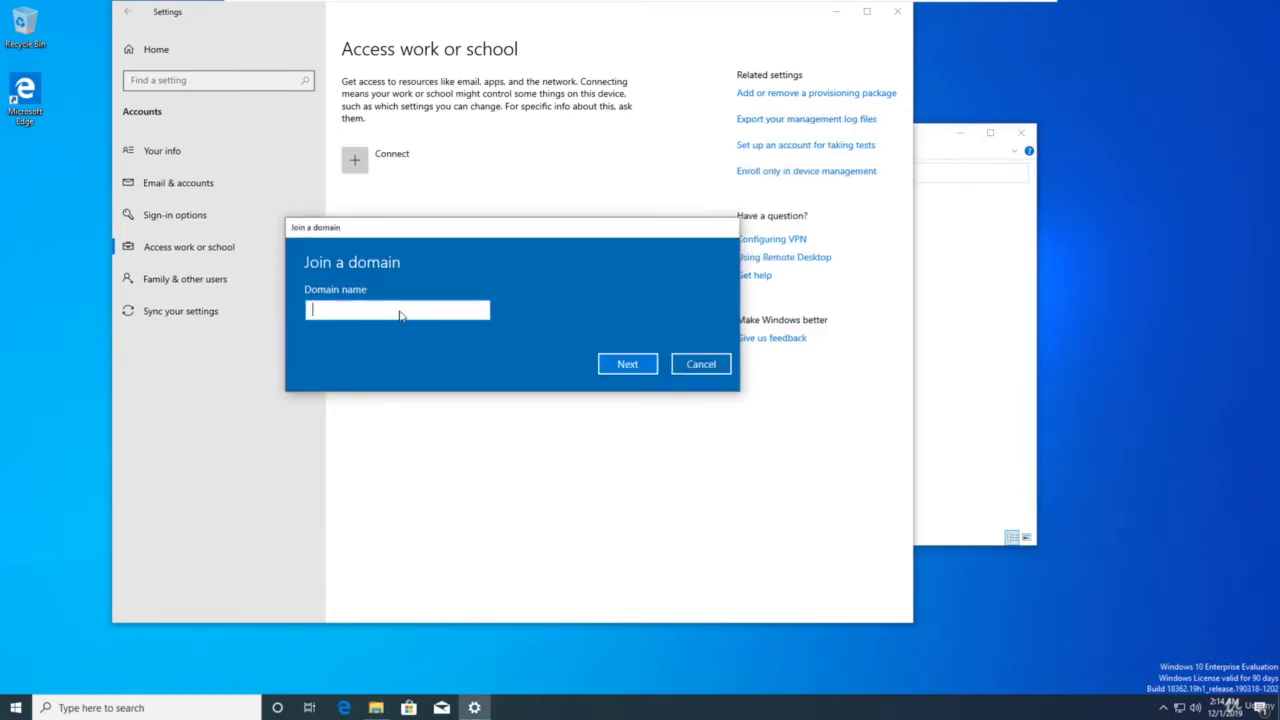
pyautogui.write('MARVEL.local')
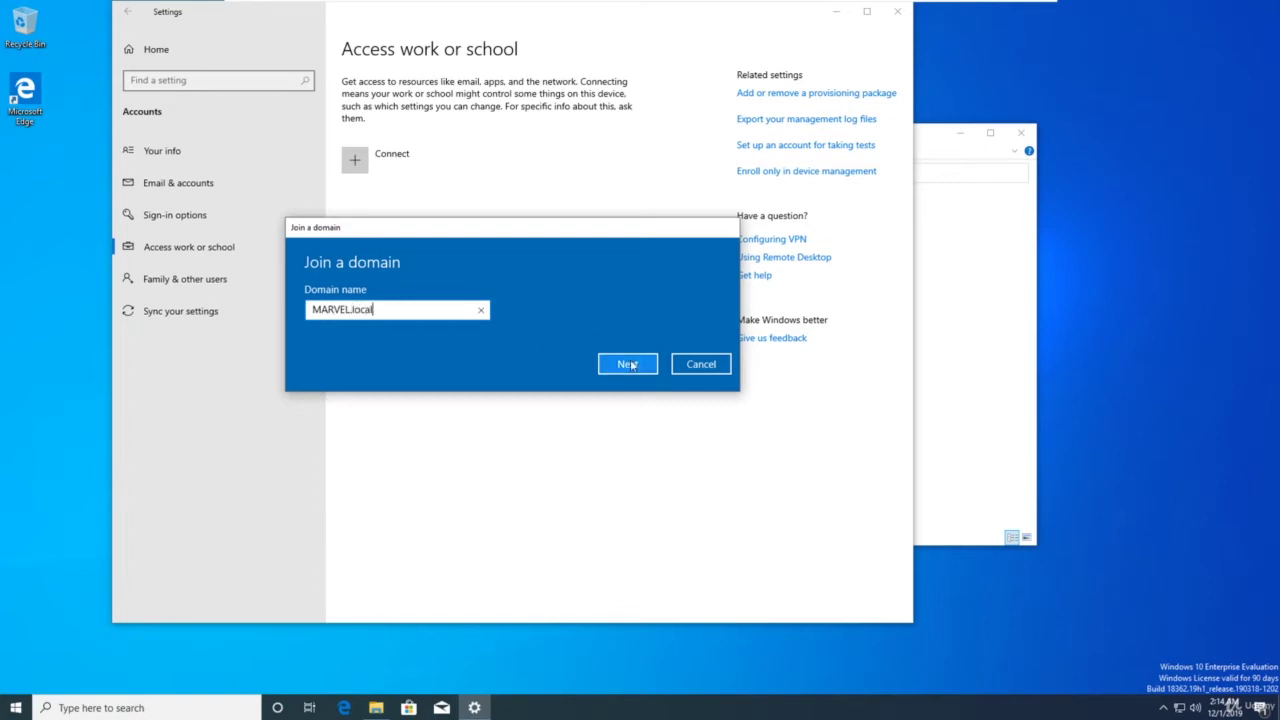
pyautogui.click(627, 364)
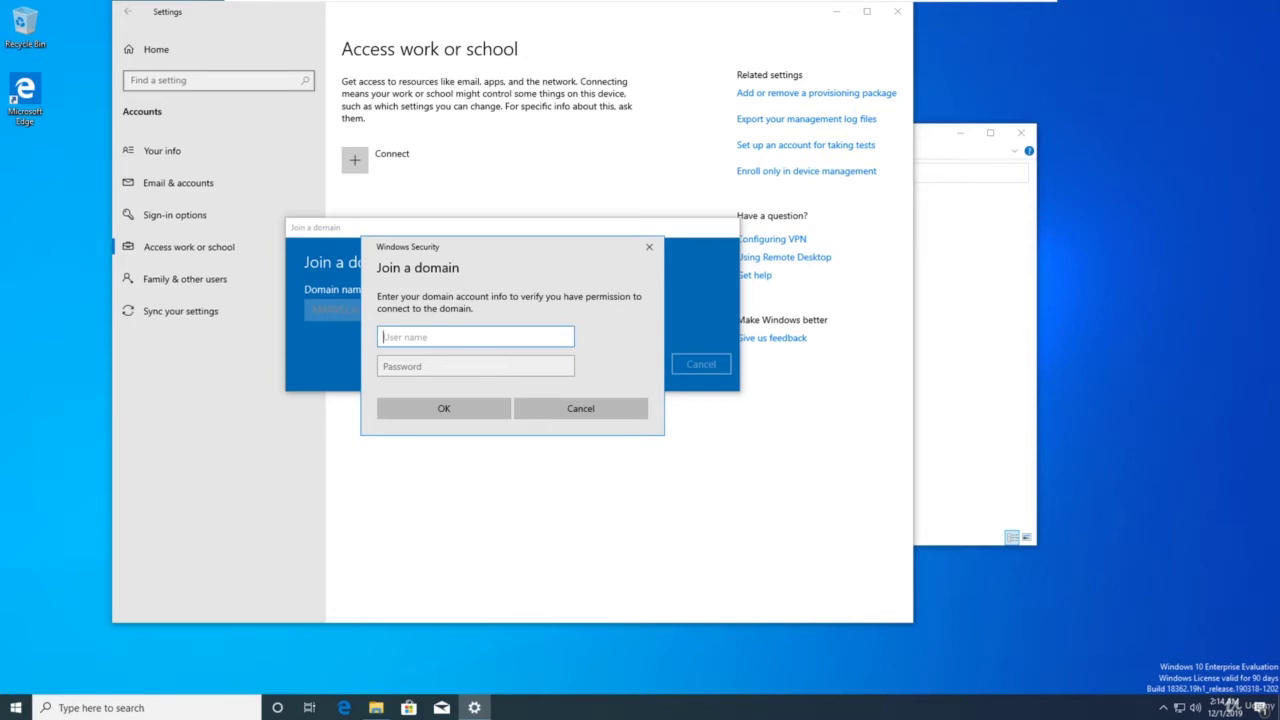
# Enter the domain administrator username and password, skip adding a user, and restart now
pyautogui.write('Administrator')
pyautogui.click(475, 366)
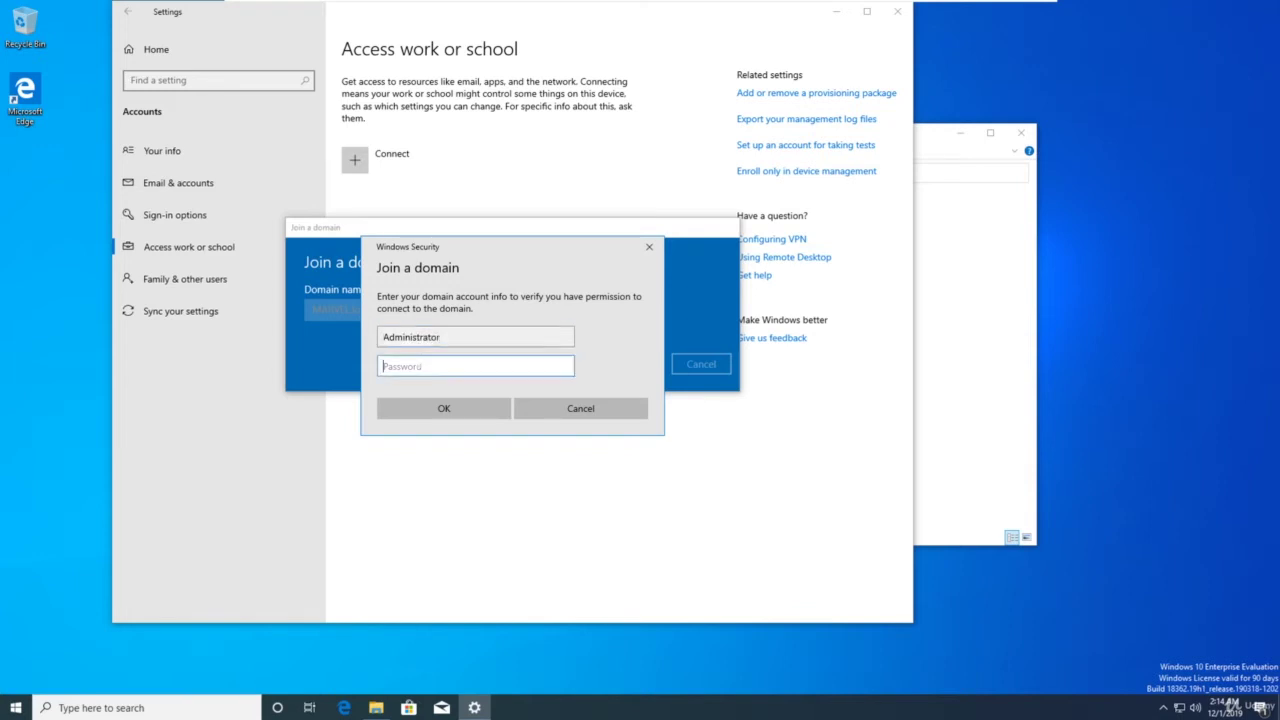
pyautogui.write('P')
pyautogui.press('Return')
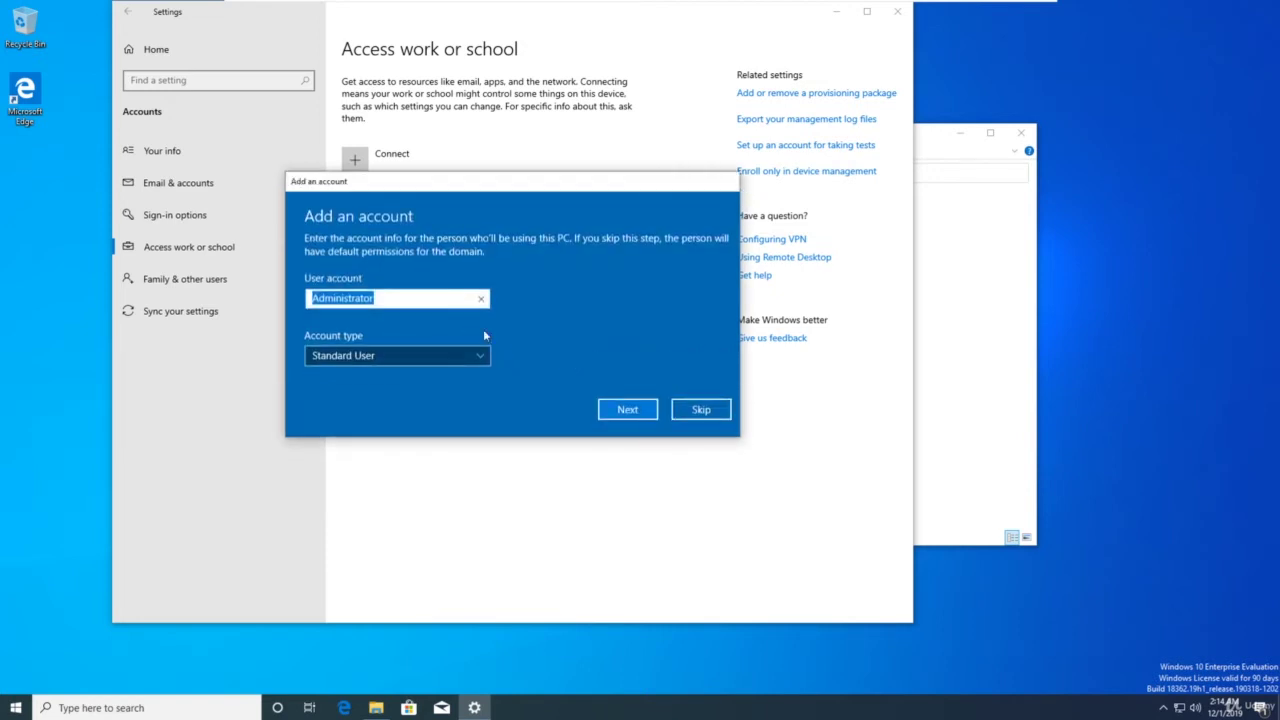
pyautogui.click(701, 410)
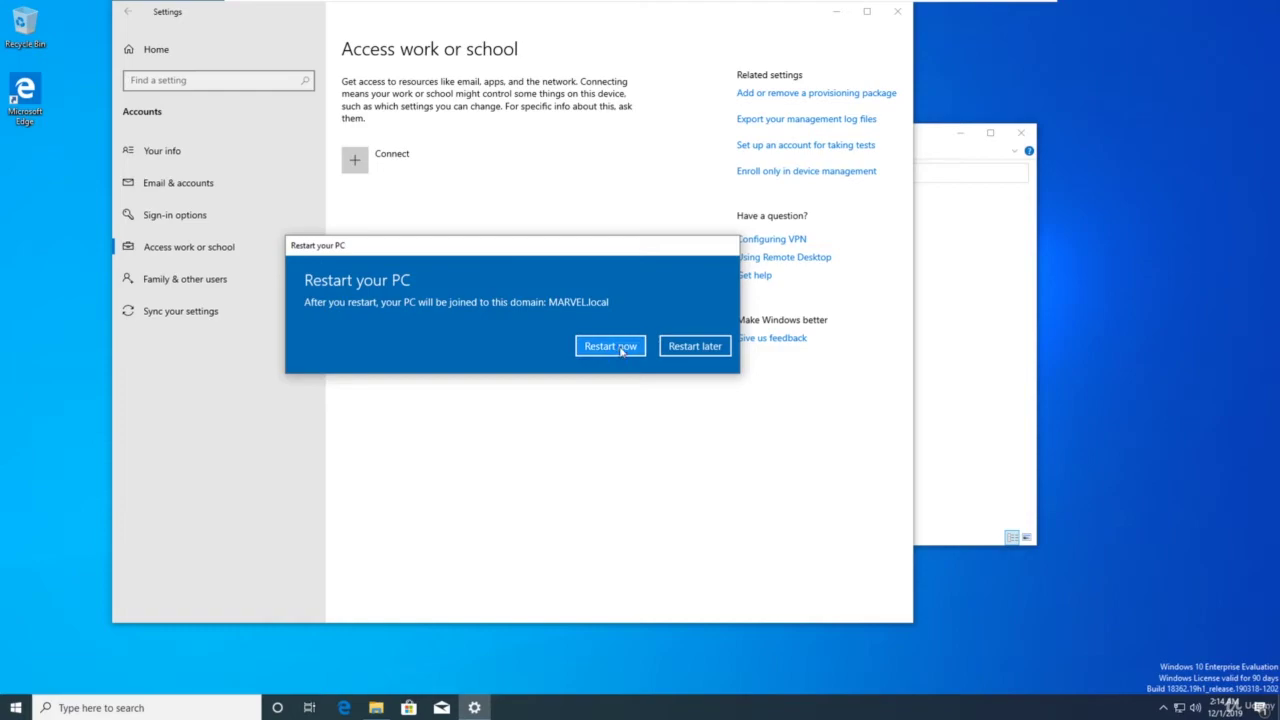
pyautogui.click(620, 350)
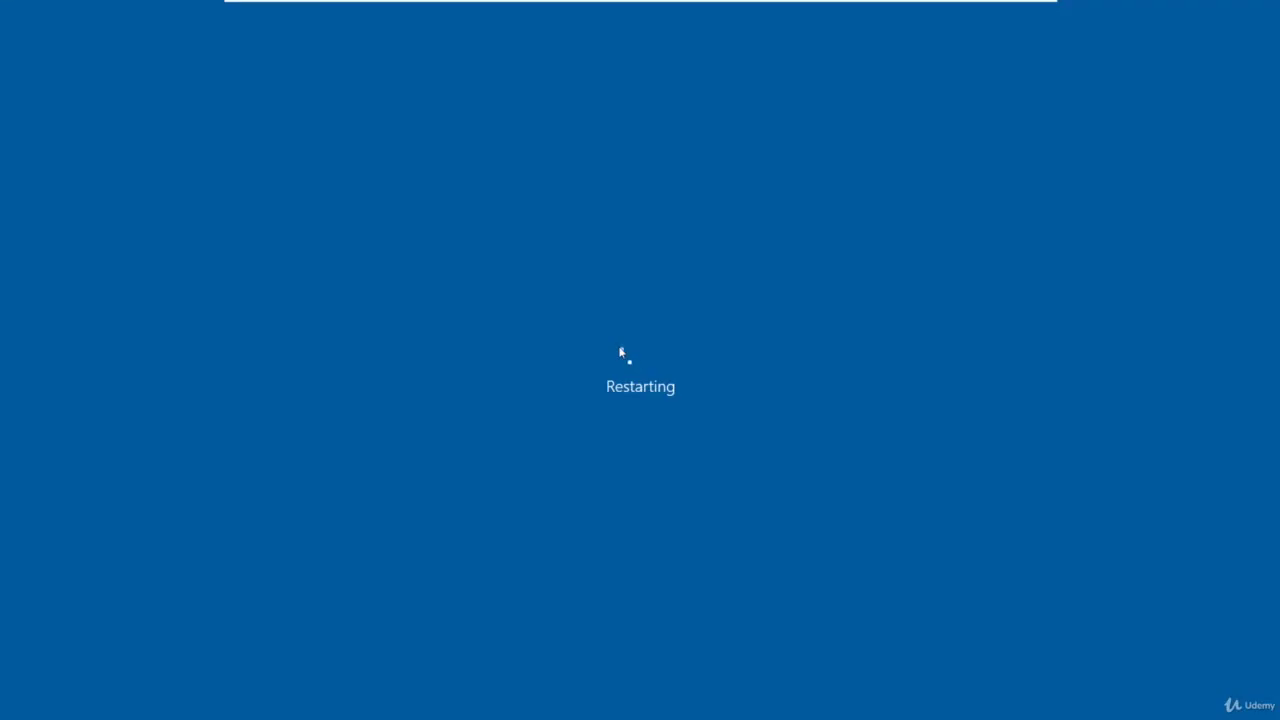
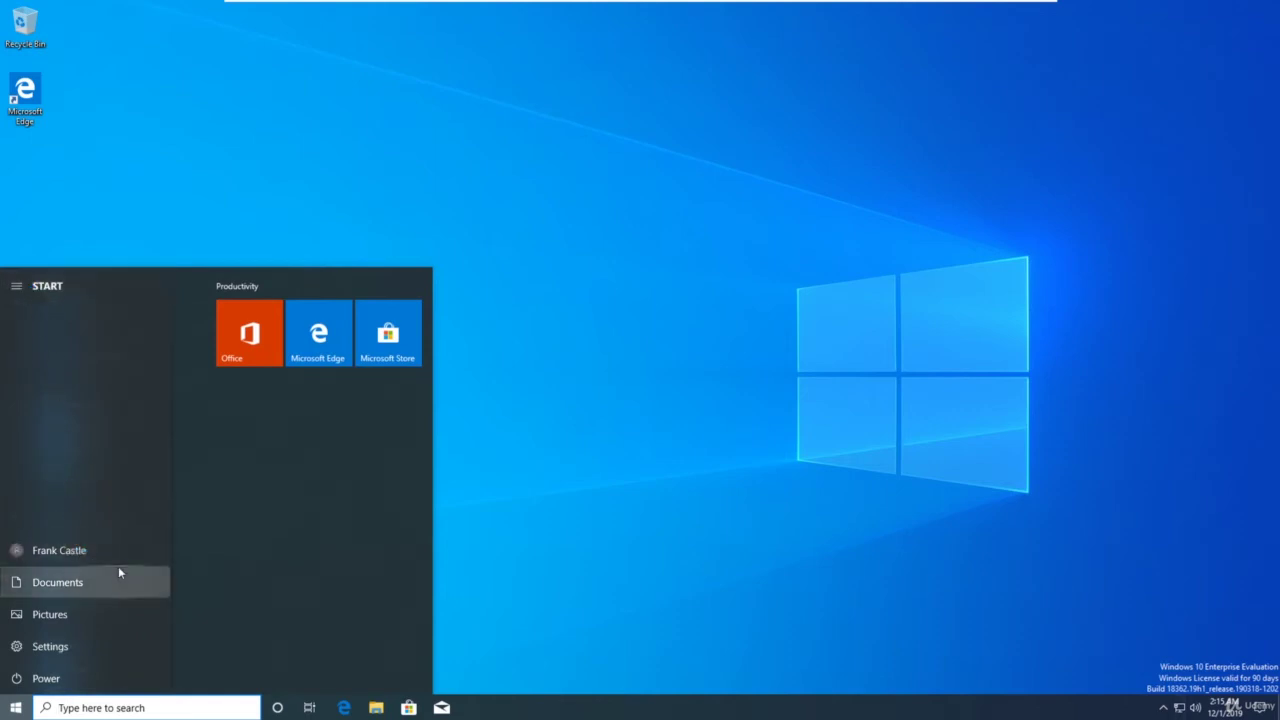
# Sign out of the local account and choose Other user on the sign-in screen
pyautogui.click(80, 558)
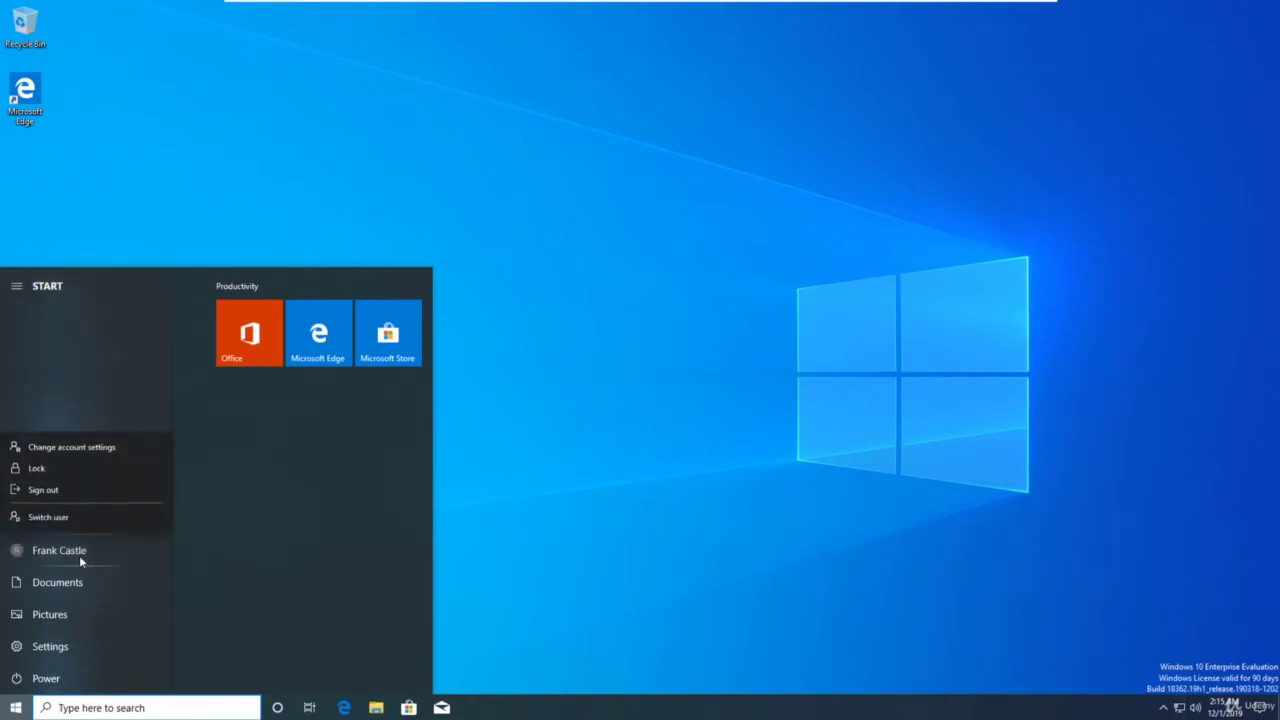
pyautogui.click(61, 498)
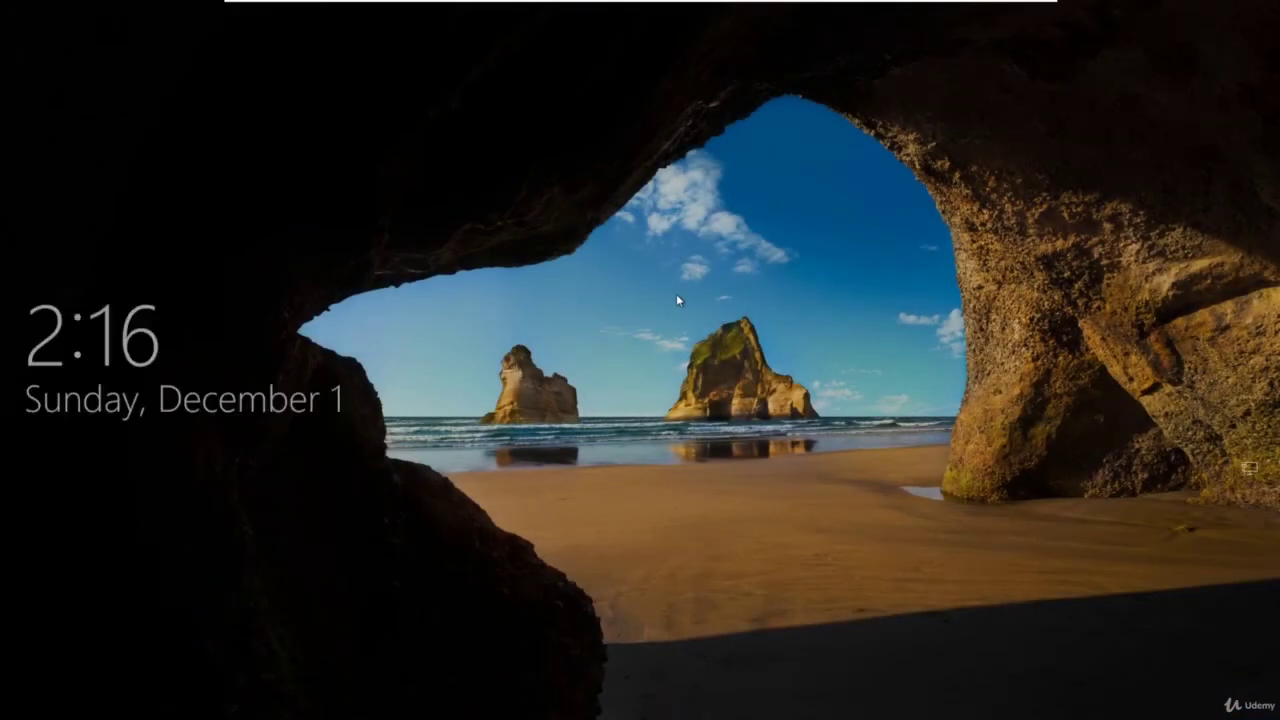
pyautogui.click(676, 293)
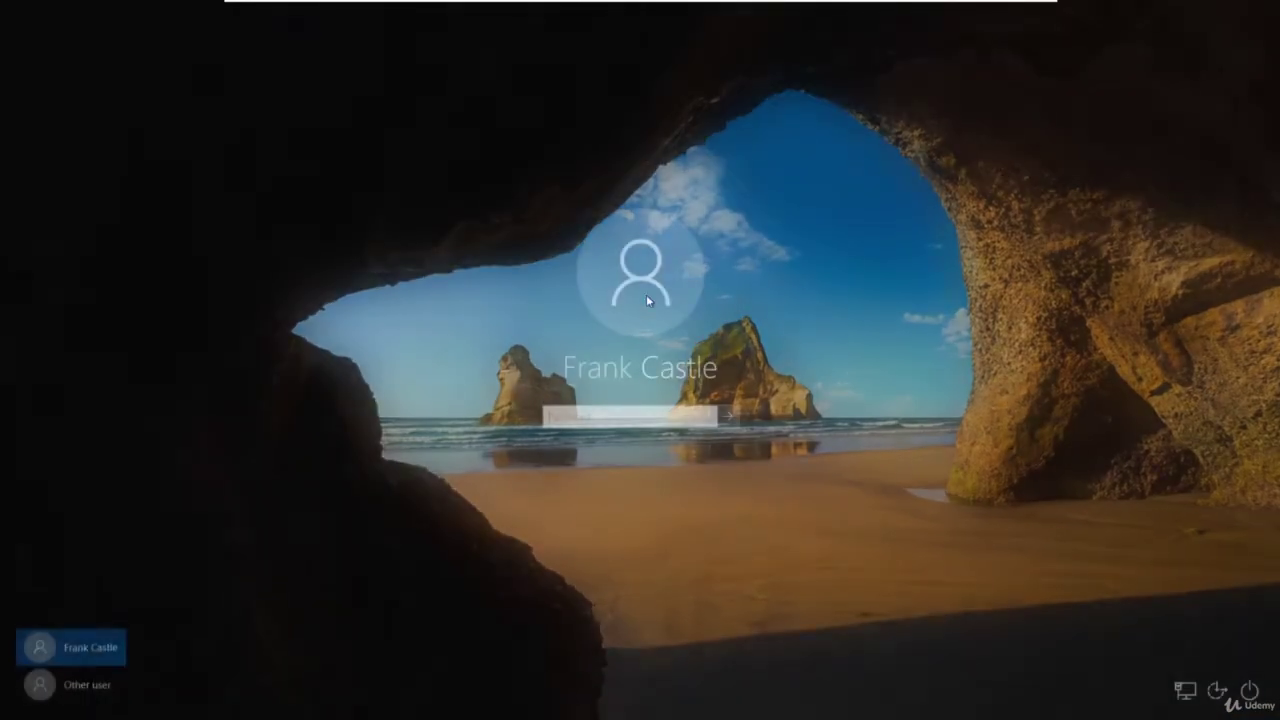
pyautogui.click(105, 682)
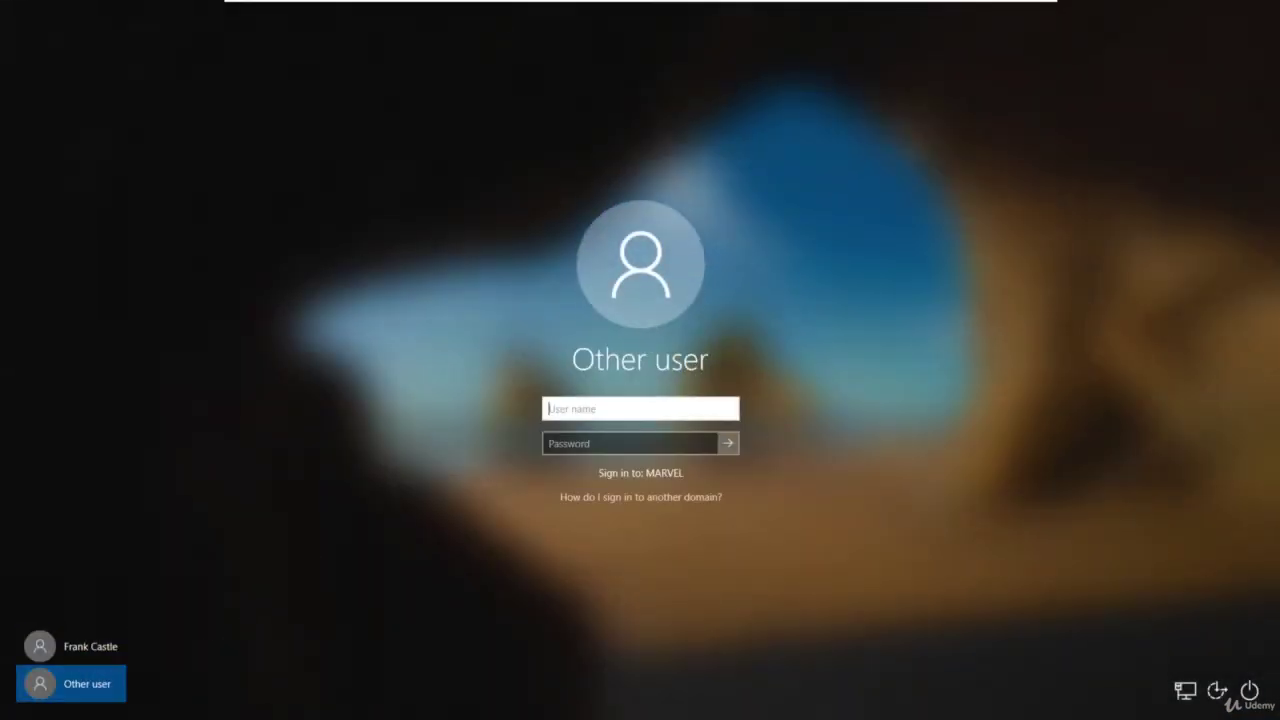
# Sign in as marvel\administrator with the domain administrator password
pyautogui.write('administrator')
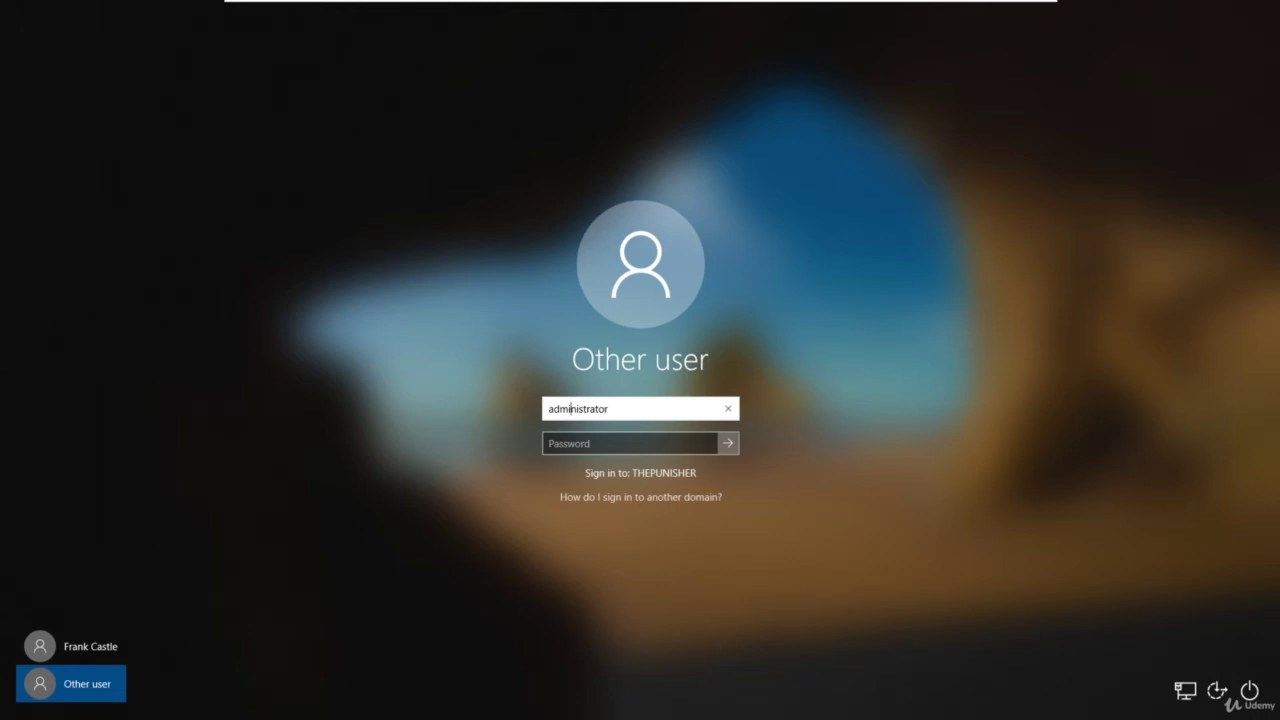
pyautogui.write('marvel\\')
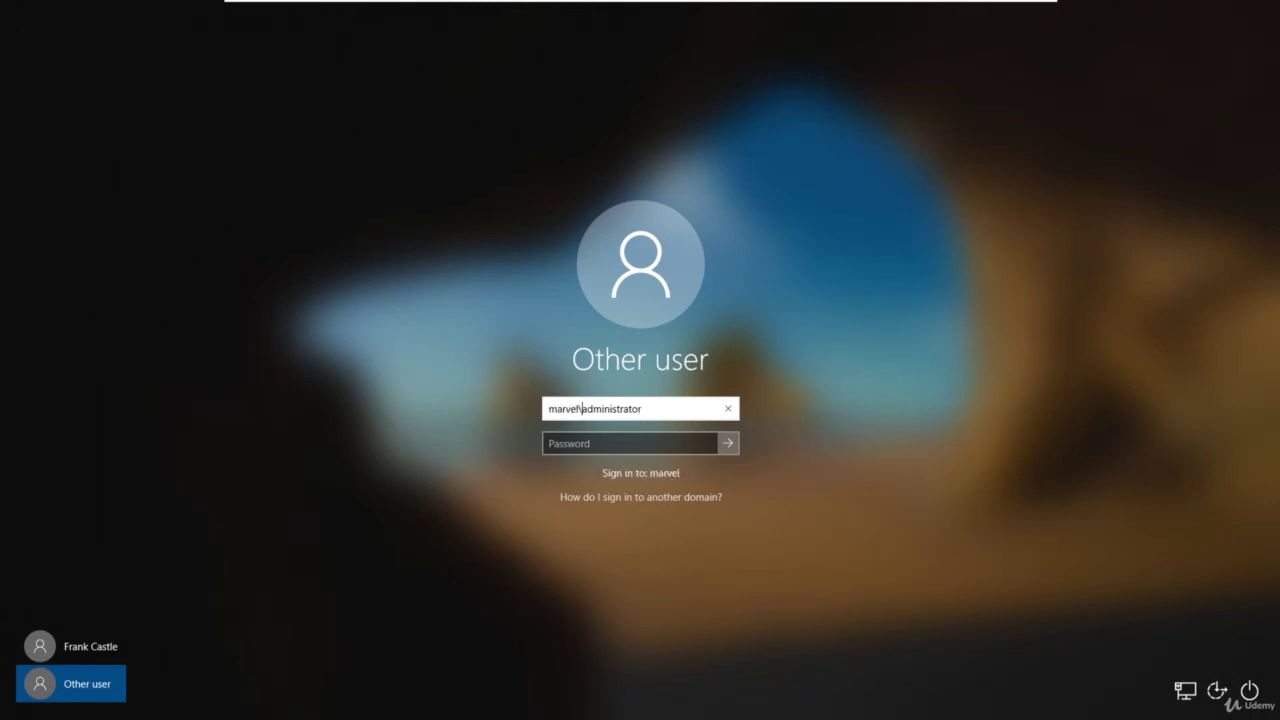
pyautogui.press('Tab')
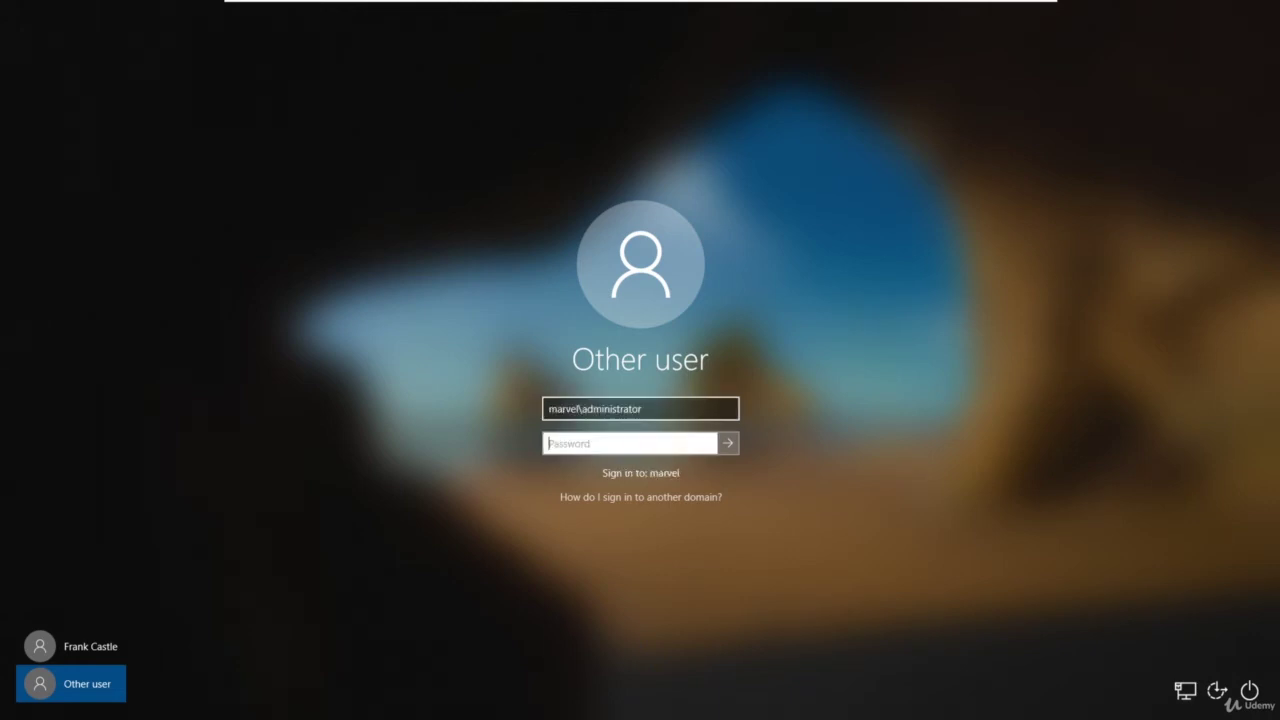
pyautogui.press('capslock')
pyautogui.write('P')
pyautogui.press('capslock')
pyautogui.write('assword1')
pyautogui.press('Return')
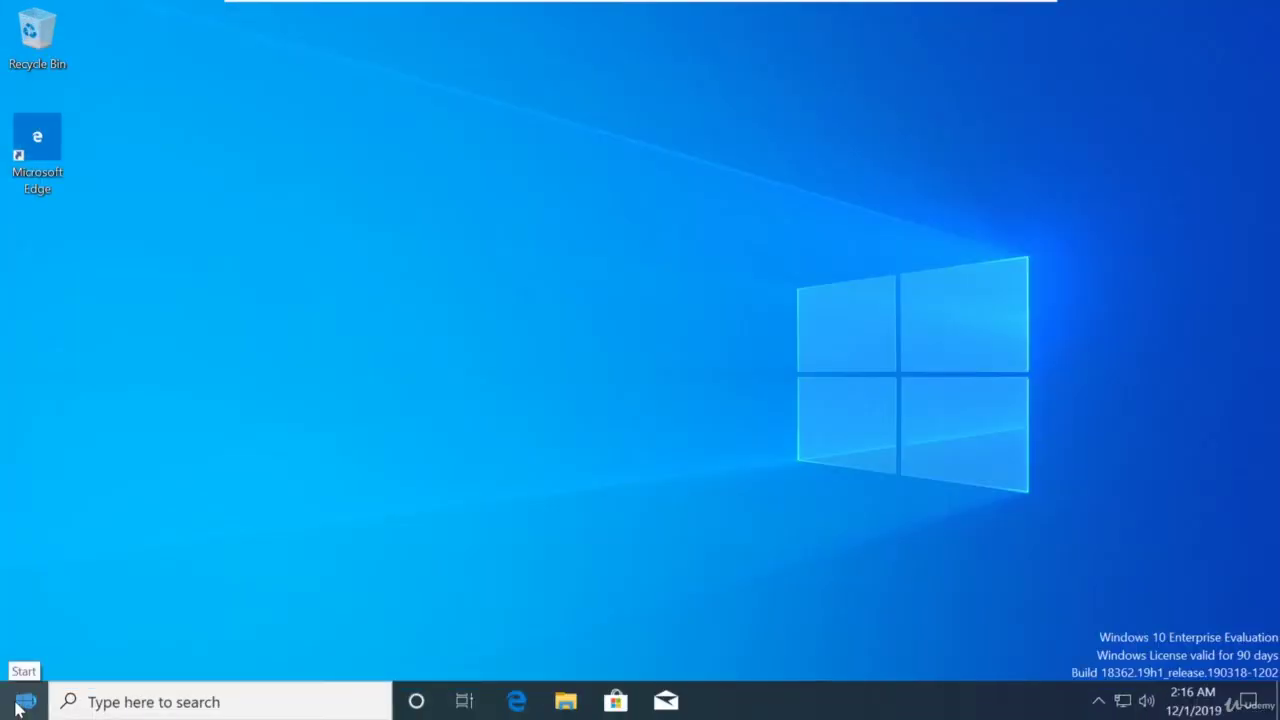
# Launch Computer Management from the Start right-click menu and list Local Users and Groups > Groups
pyautogui.rightClick(22, 706)
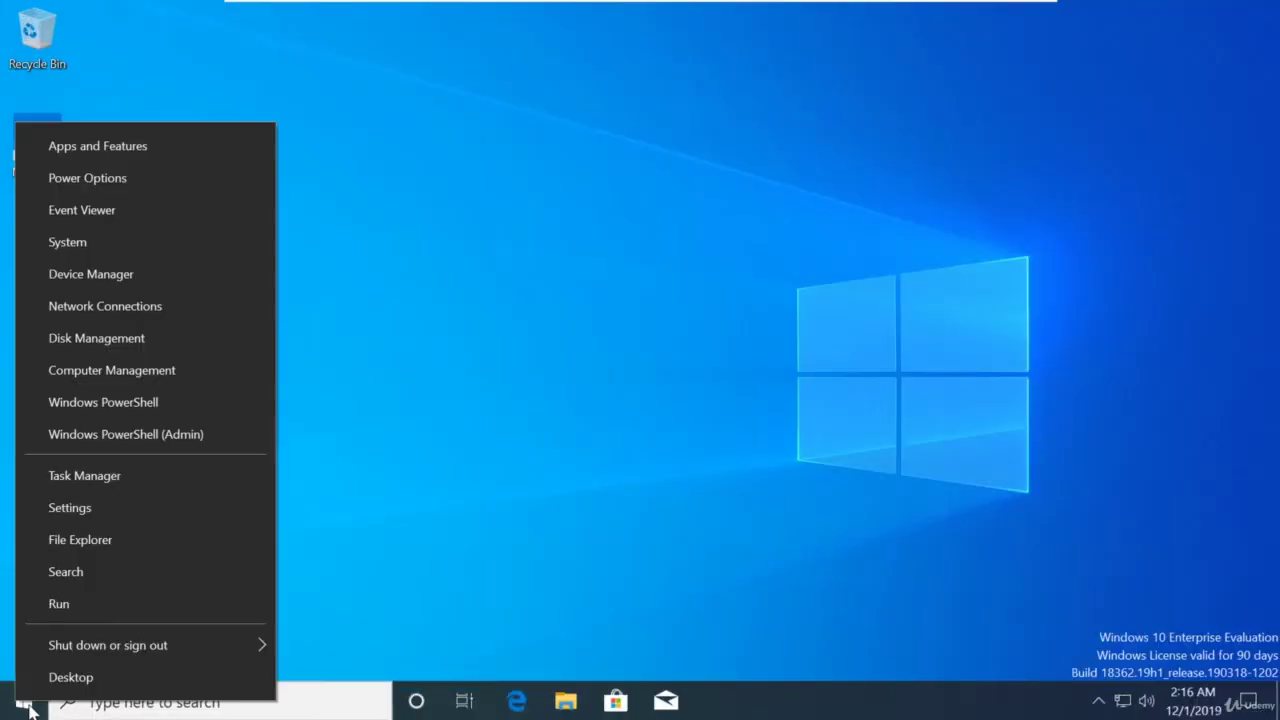
pyautogui.click(30, 710)
pyautogui.rightClick(30, 710)
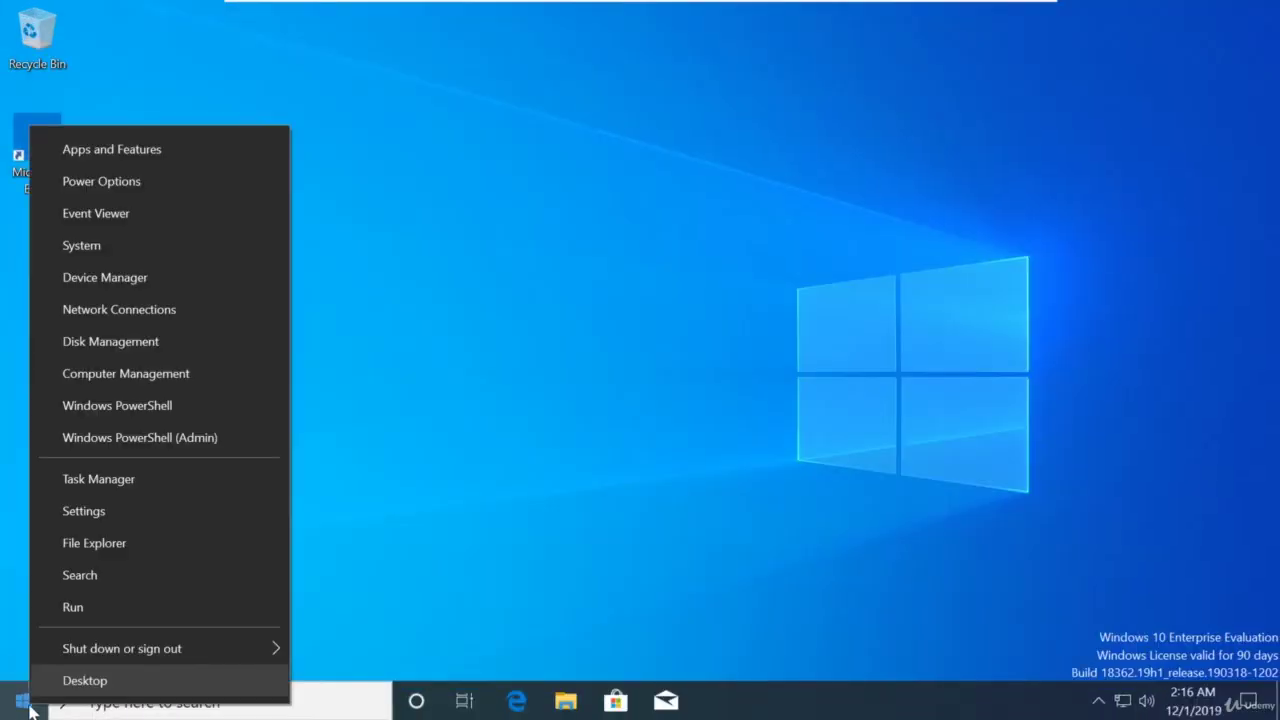
pyautogui.click(136, 376)
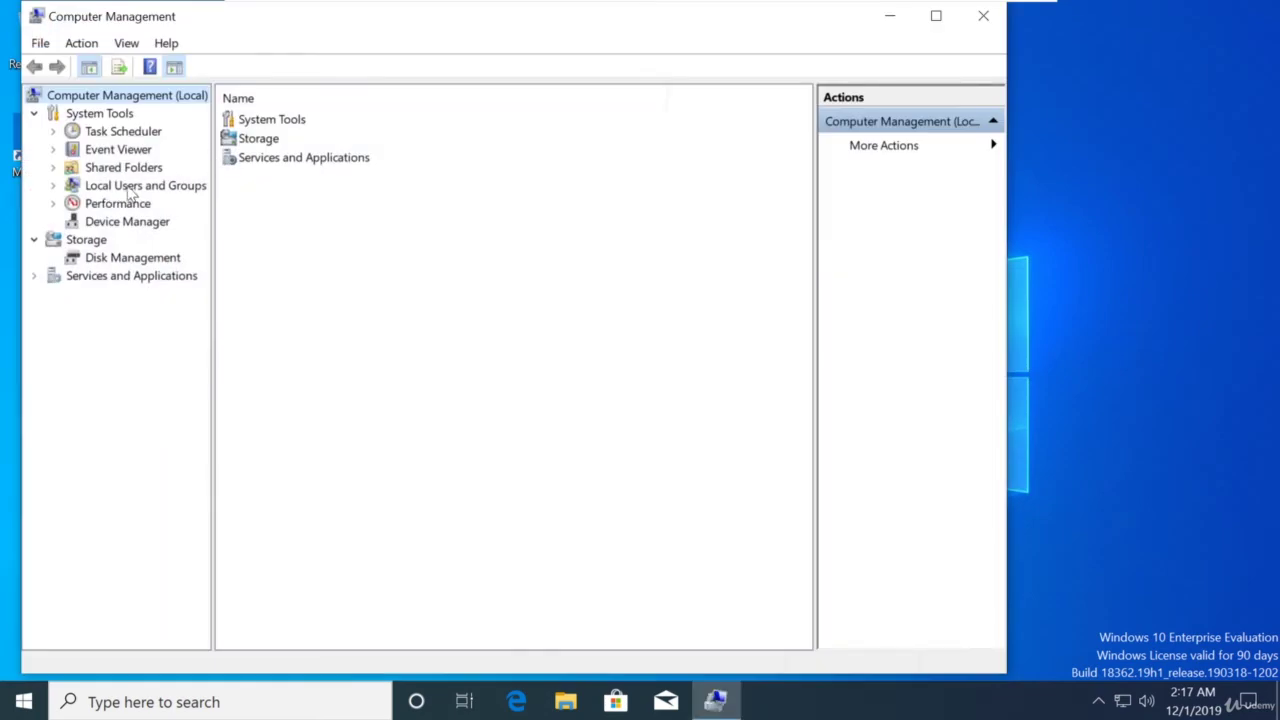
pyautogui.click(128, 188)
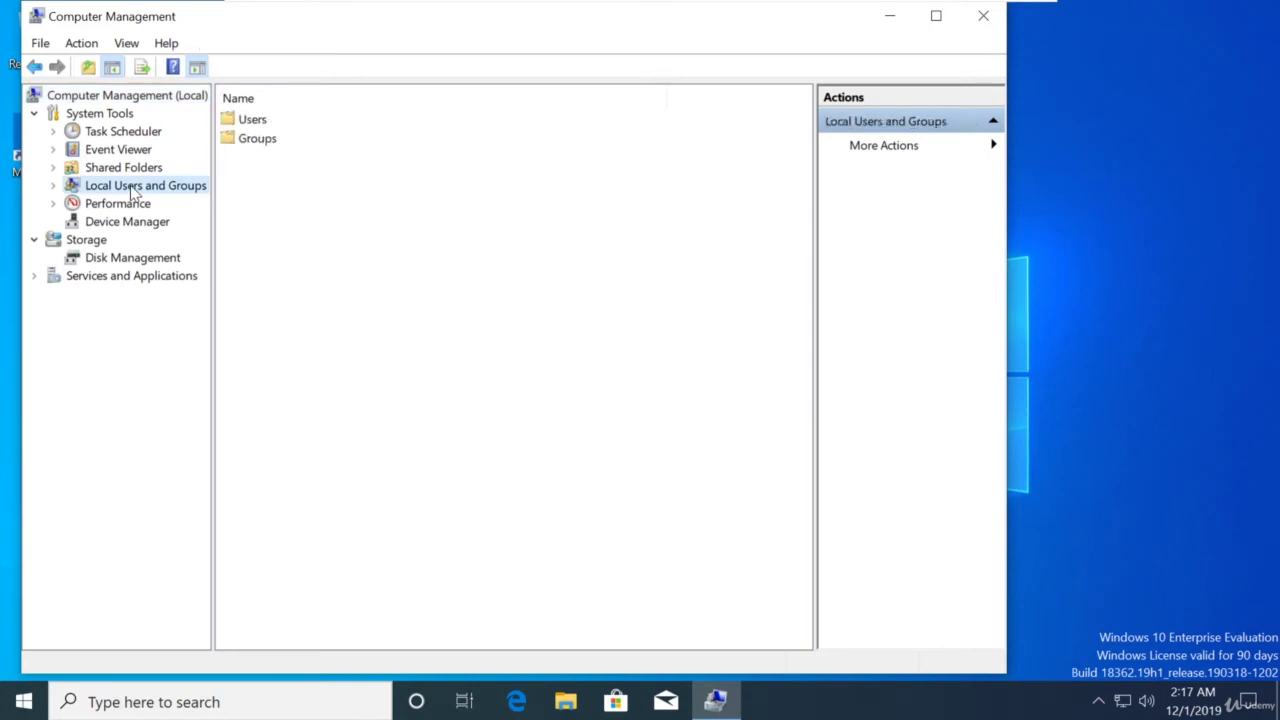
pyautogui.click(266, 145)
pyautogui.doubleClick(266, 142)
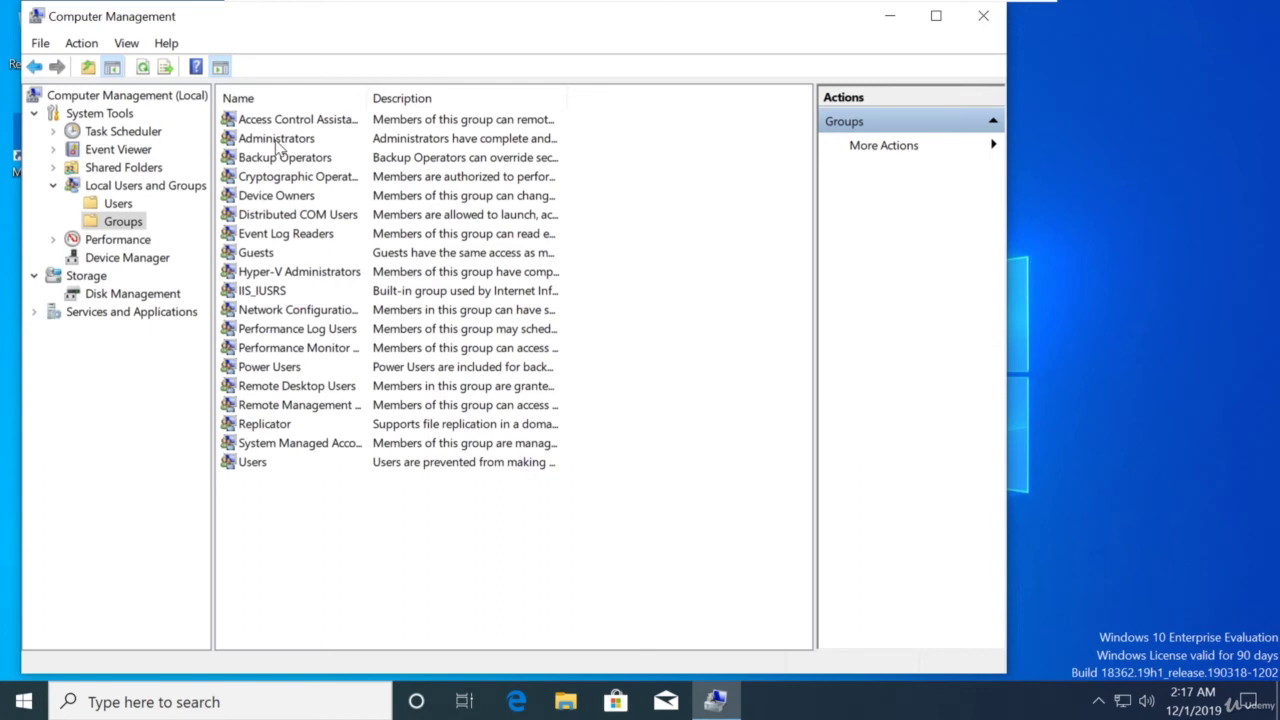
# Add fcastle to the Administrators group, apply it, and close Computer Management
pyautogui.doubleClick(279, 142)
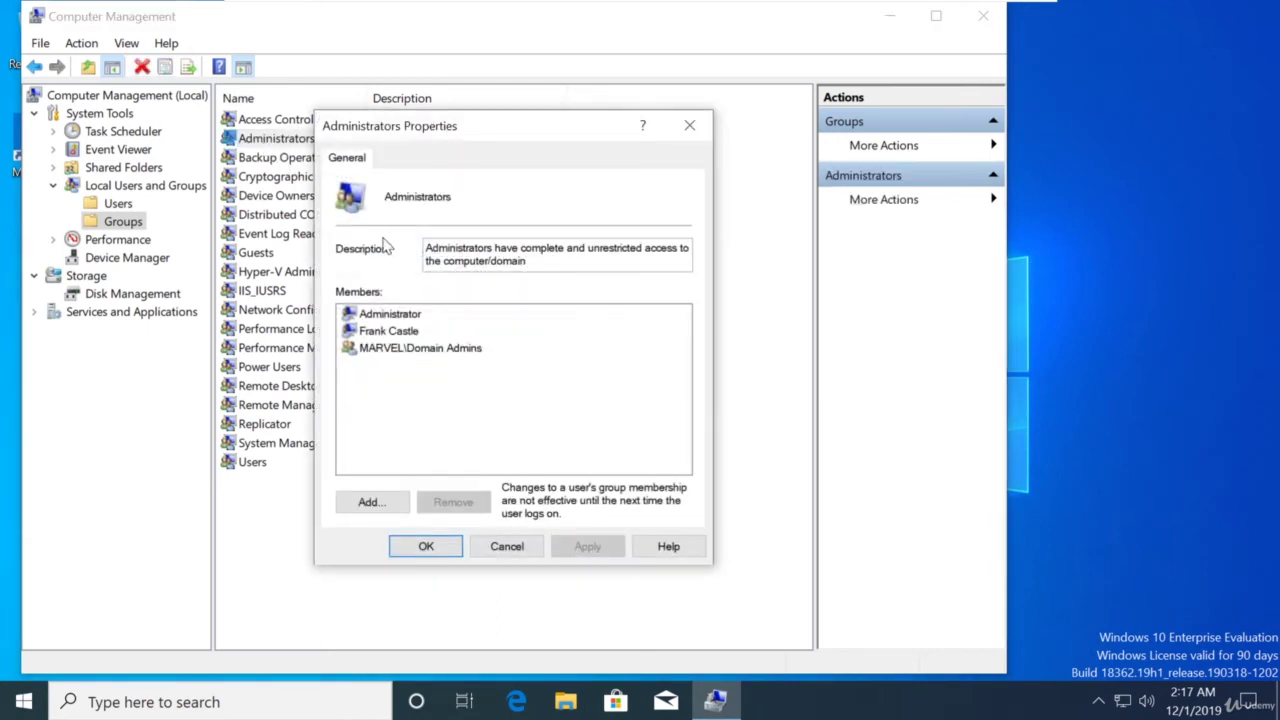
pyautogui.click(370, 502)
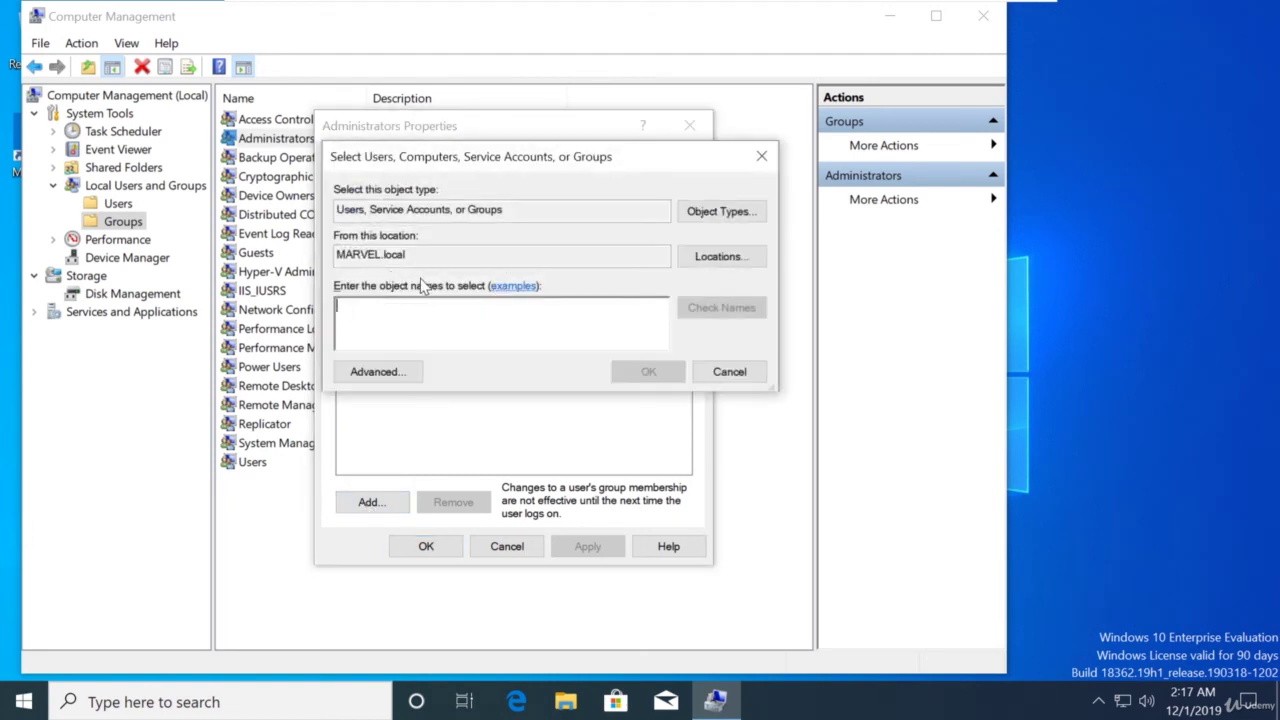
pyautogui.write('fcastle')
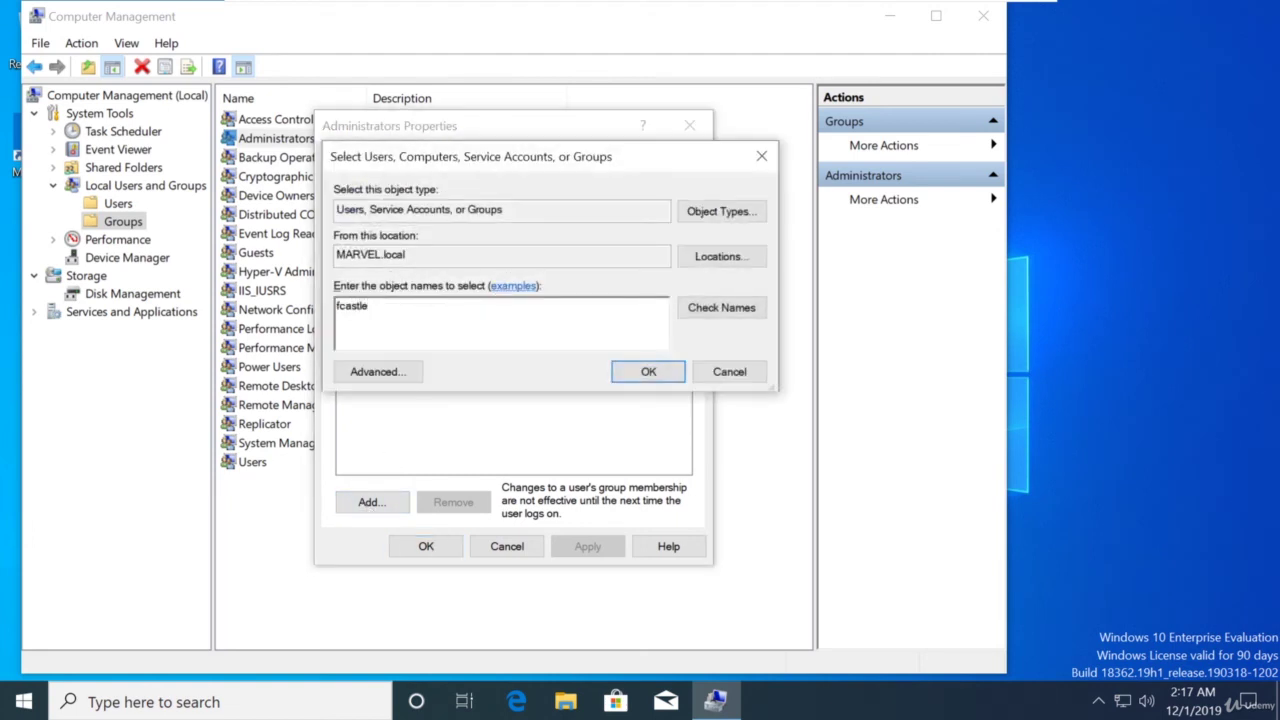
pyautogui.click(702, 307)
pyautogui.click(676, 371)
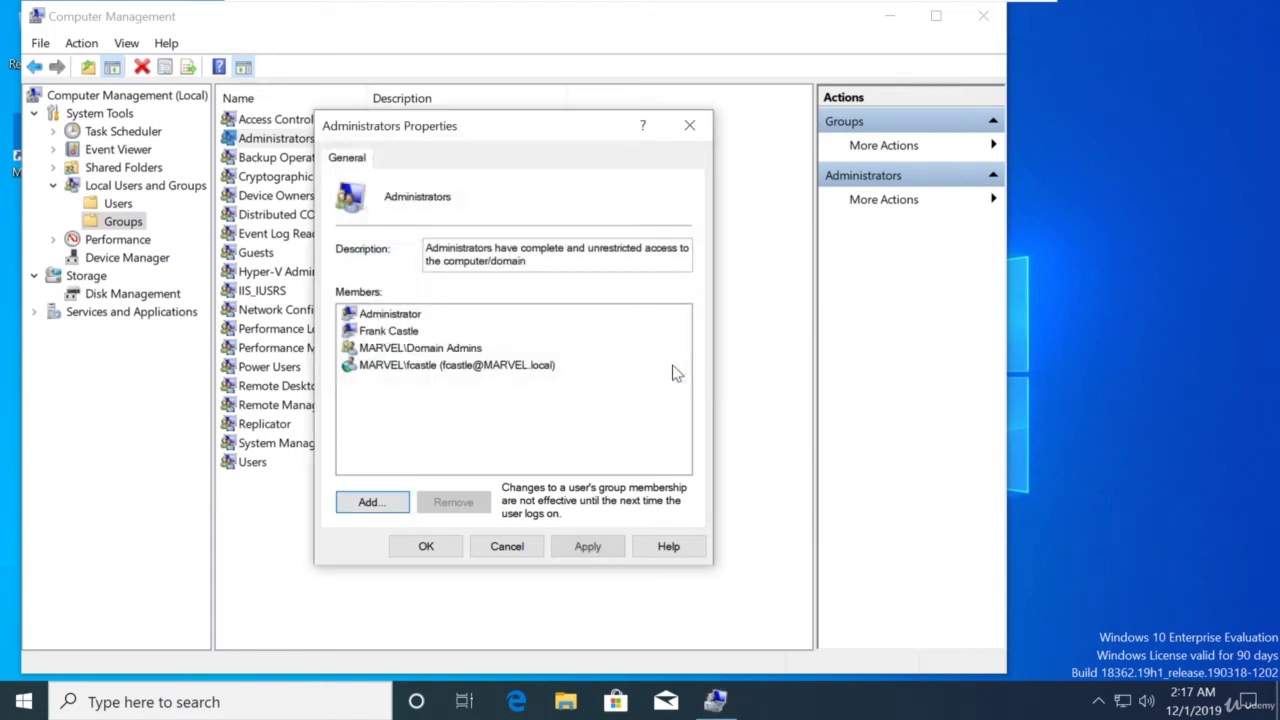
pyautogui.click(578, 546)
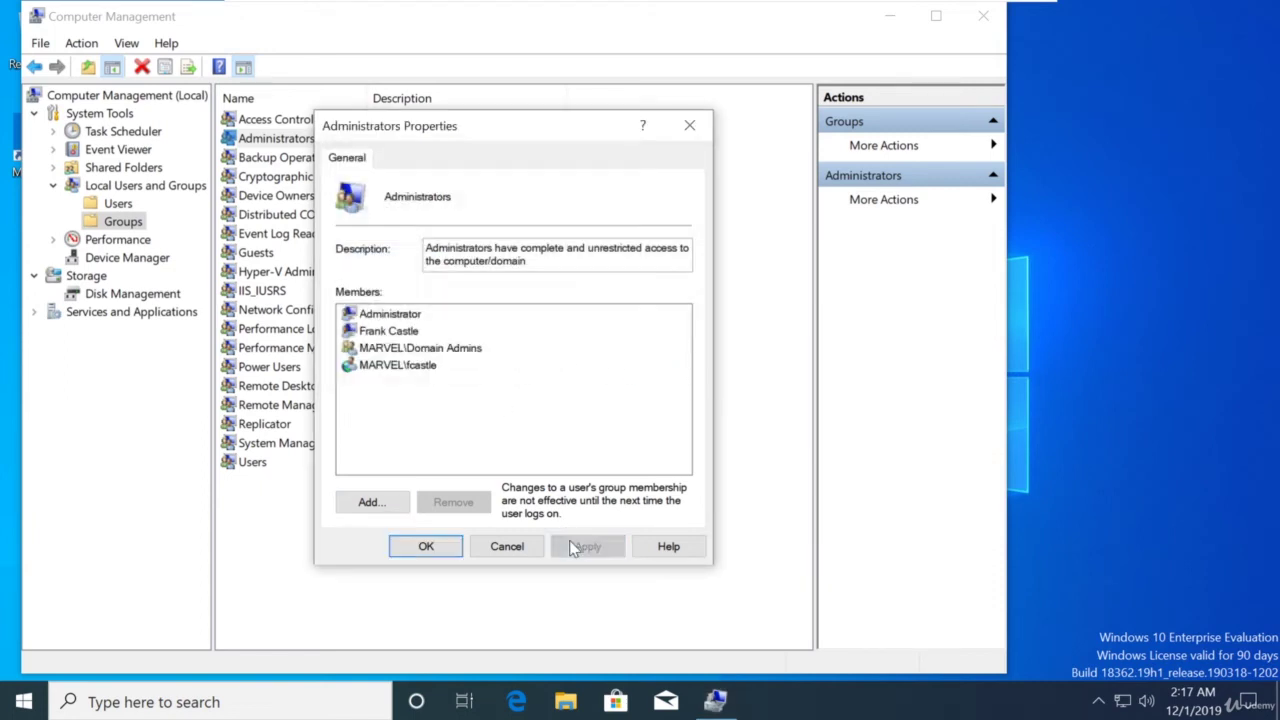
pyautogui.click(417, 549)
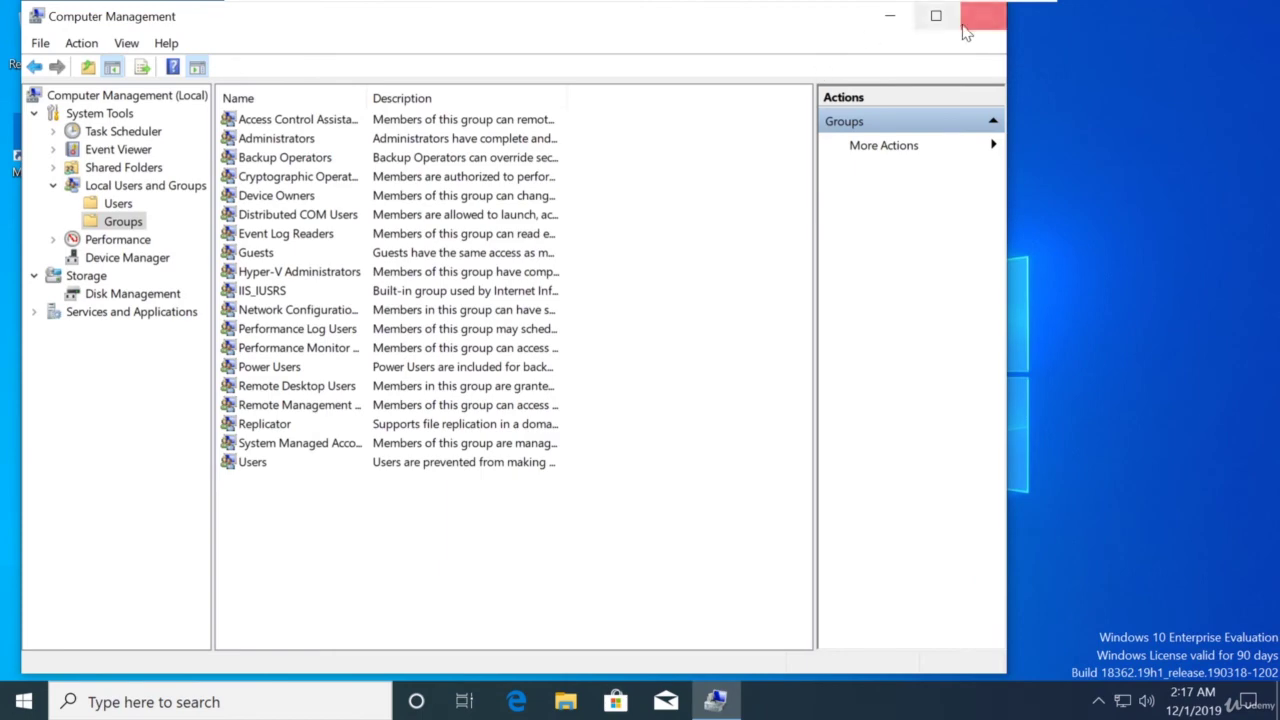
pyautogui.click(966, 33)
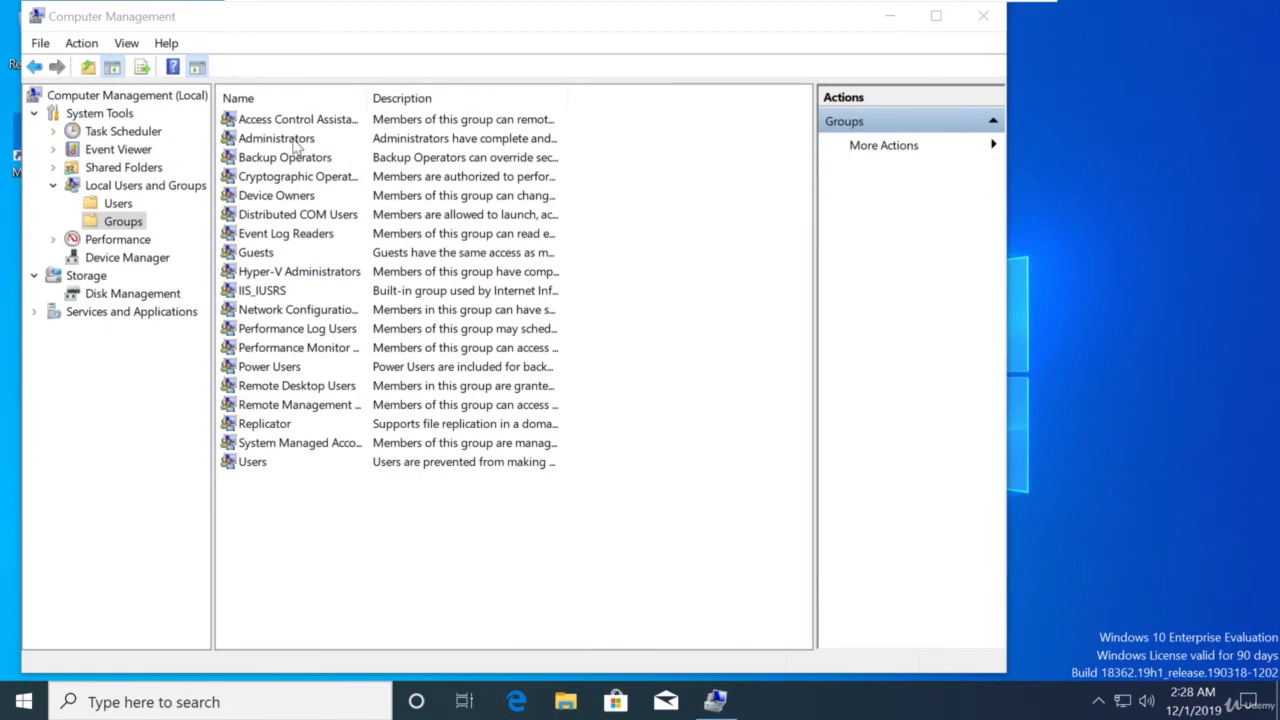
# Review the Administrators members list for fcastle and pparker, then close the properties
pyautogui.doubleClick(294, 140)
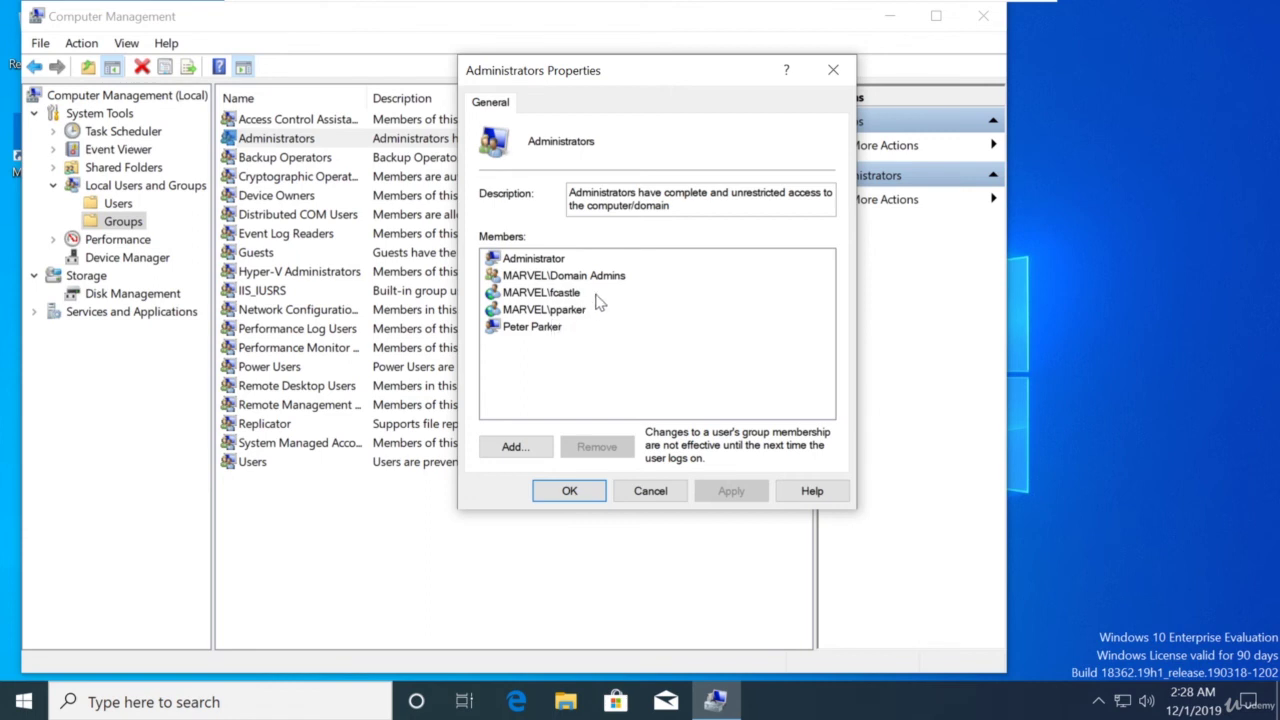
pyautogui.click(569, 491)
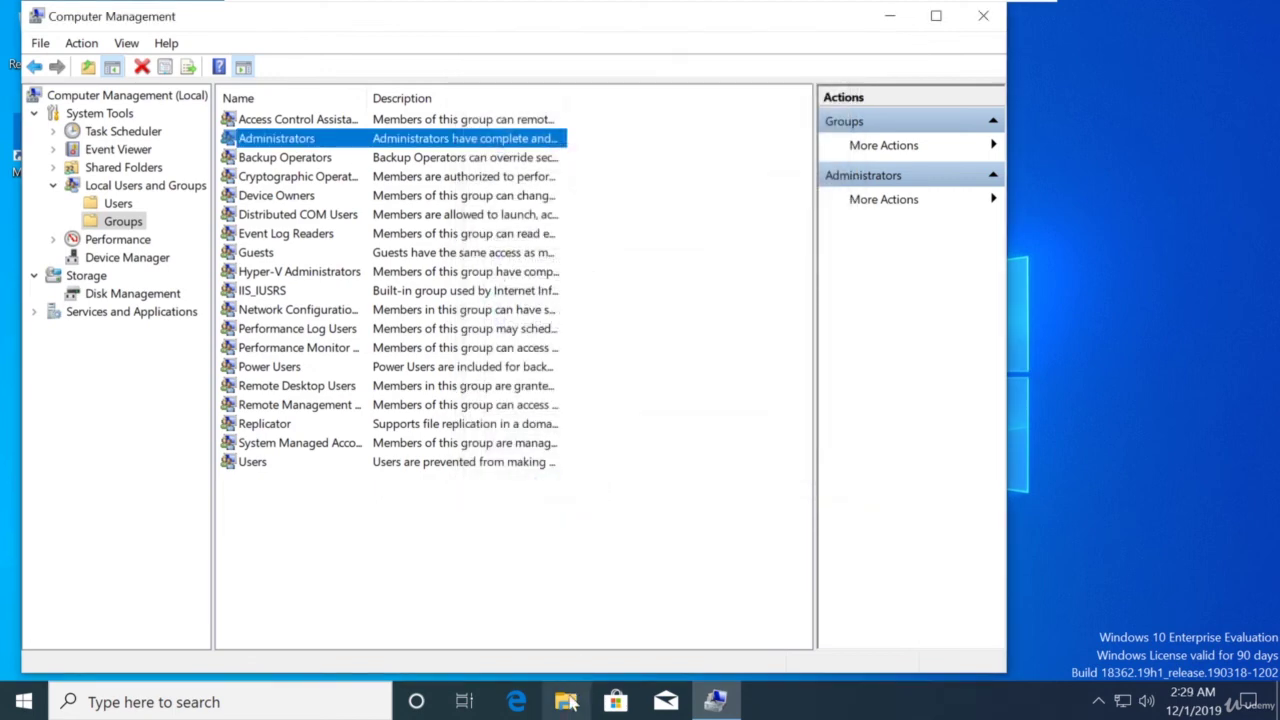
# Browse This PC to Local Disk (C:) to find the Share folder, then close Explorer and Computer Management
pyautogui.click(568, 702)
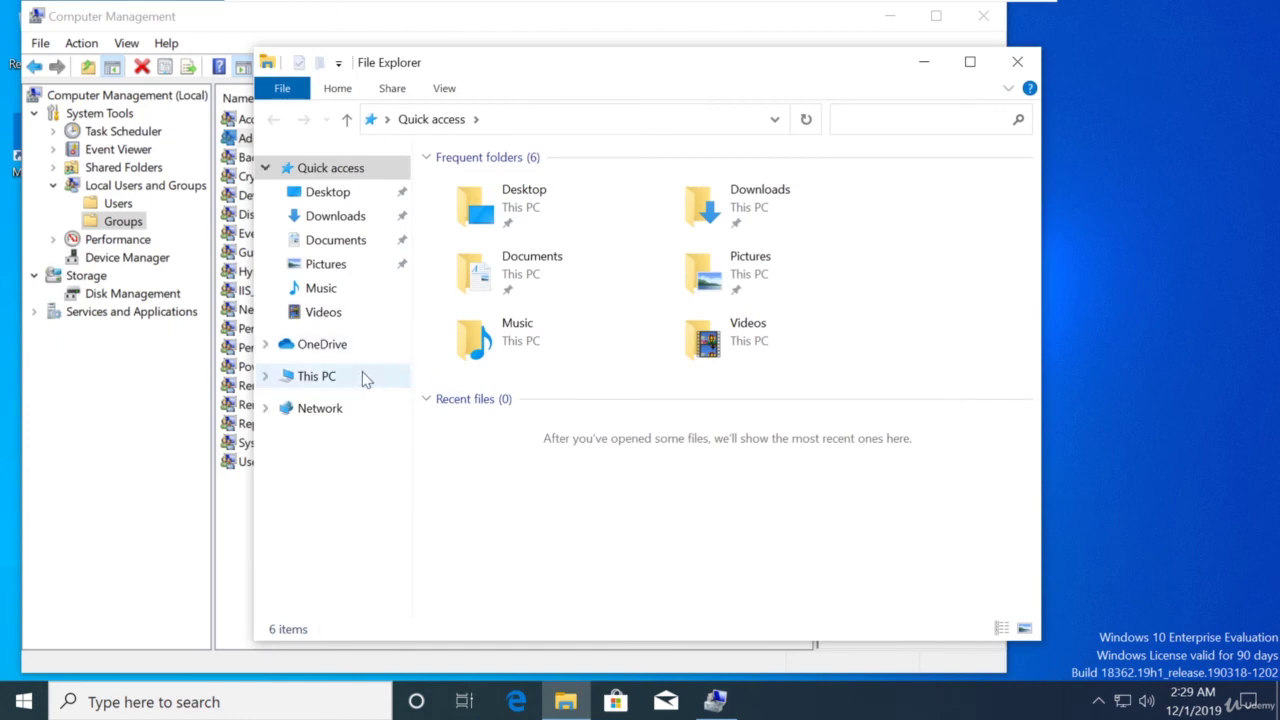
pyautogui.click(345, 376)
pyautogui.doubleClick(540, 455)
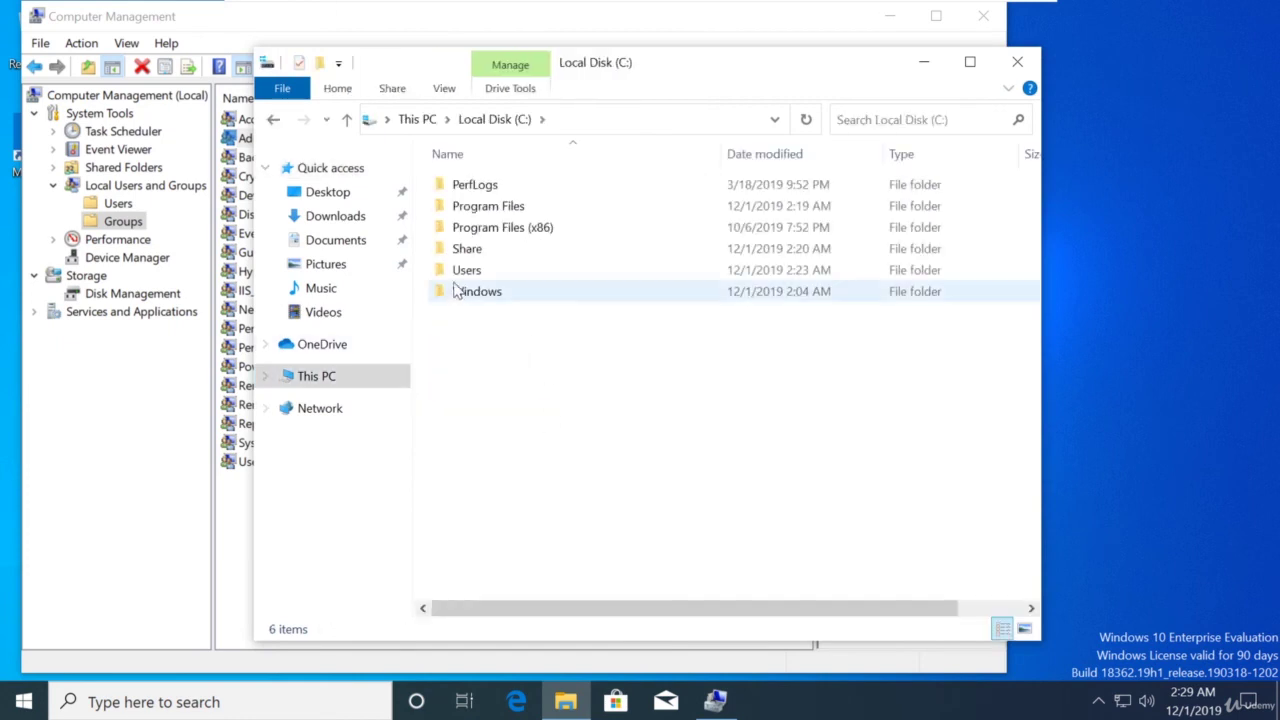
pyautogui.click(1015, 63)
pyautogui.click(985, 16)
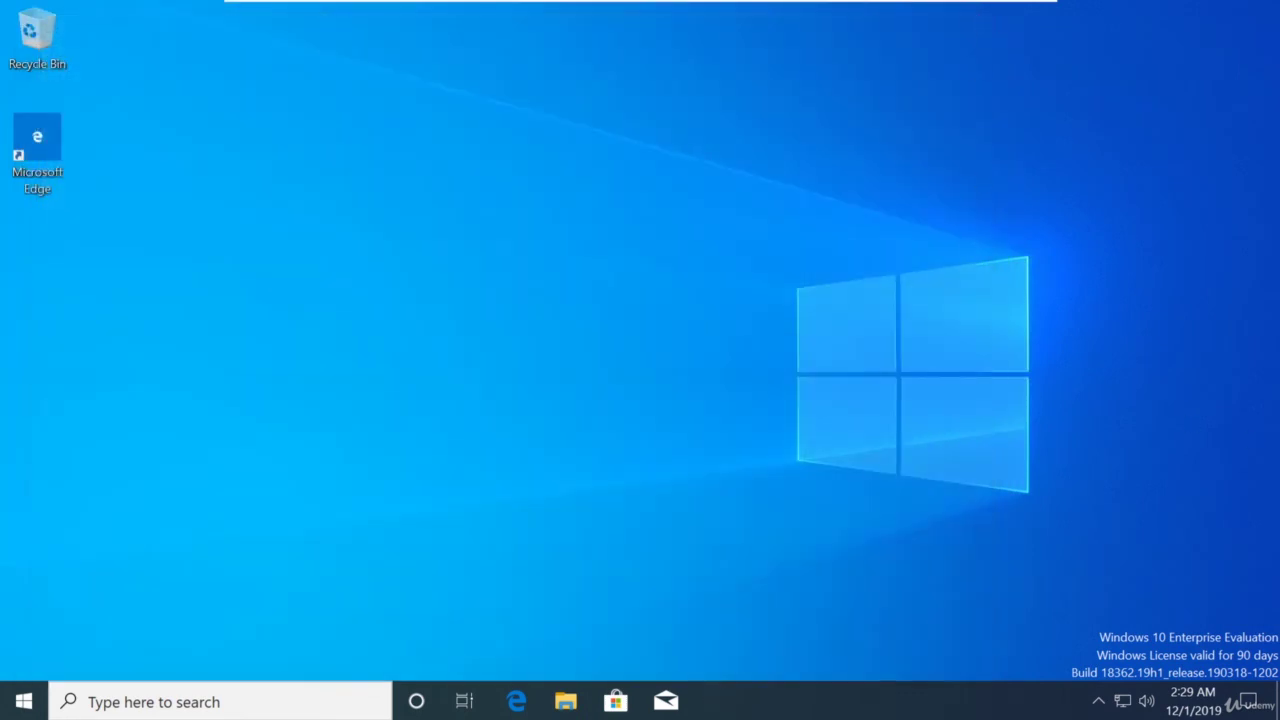
# On the domain controller, send Ctrl+Alt+Delete and enter the Administrator password
pyautogui.press('super+l')
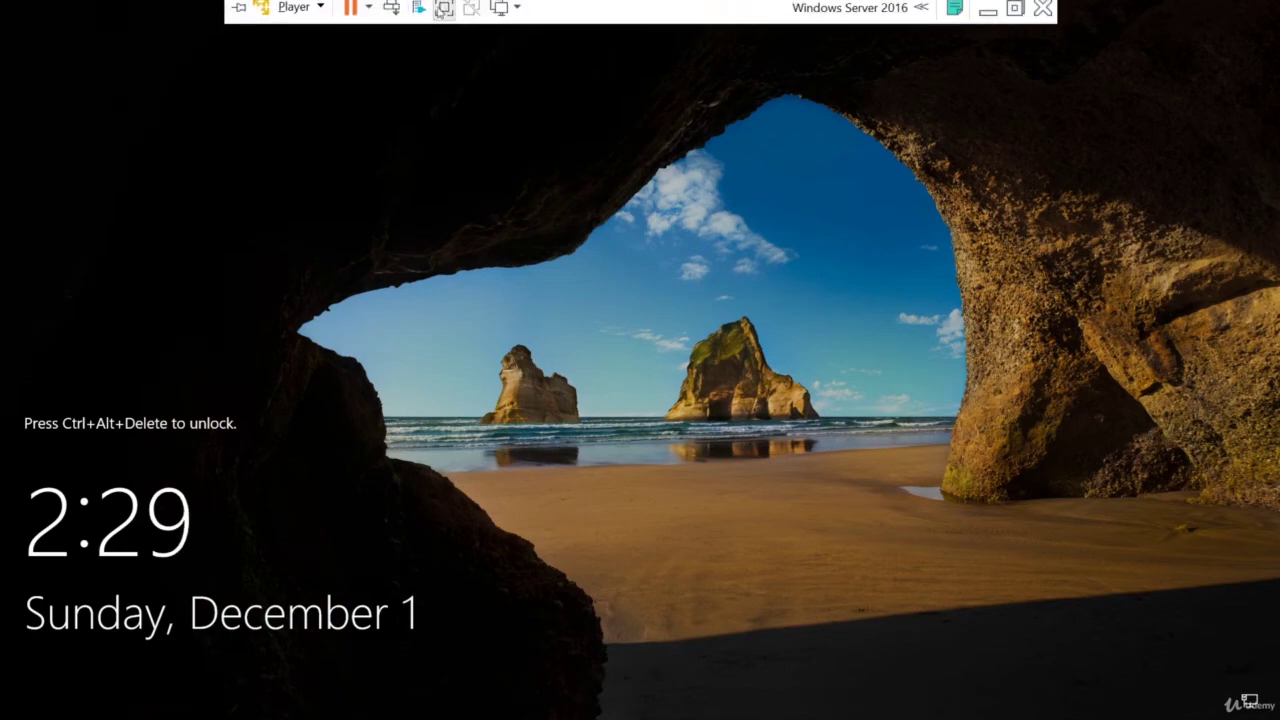
pyautogui.click(393, 15)
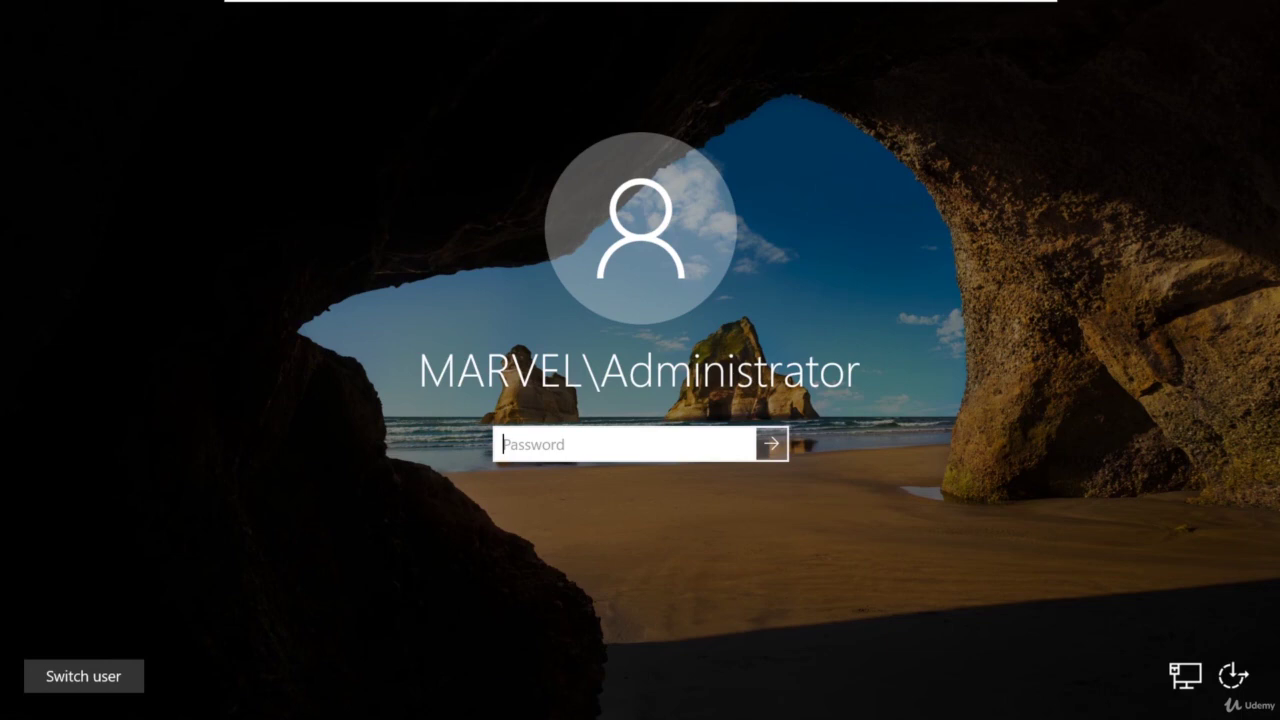
pyautogui.write('*********')
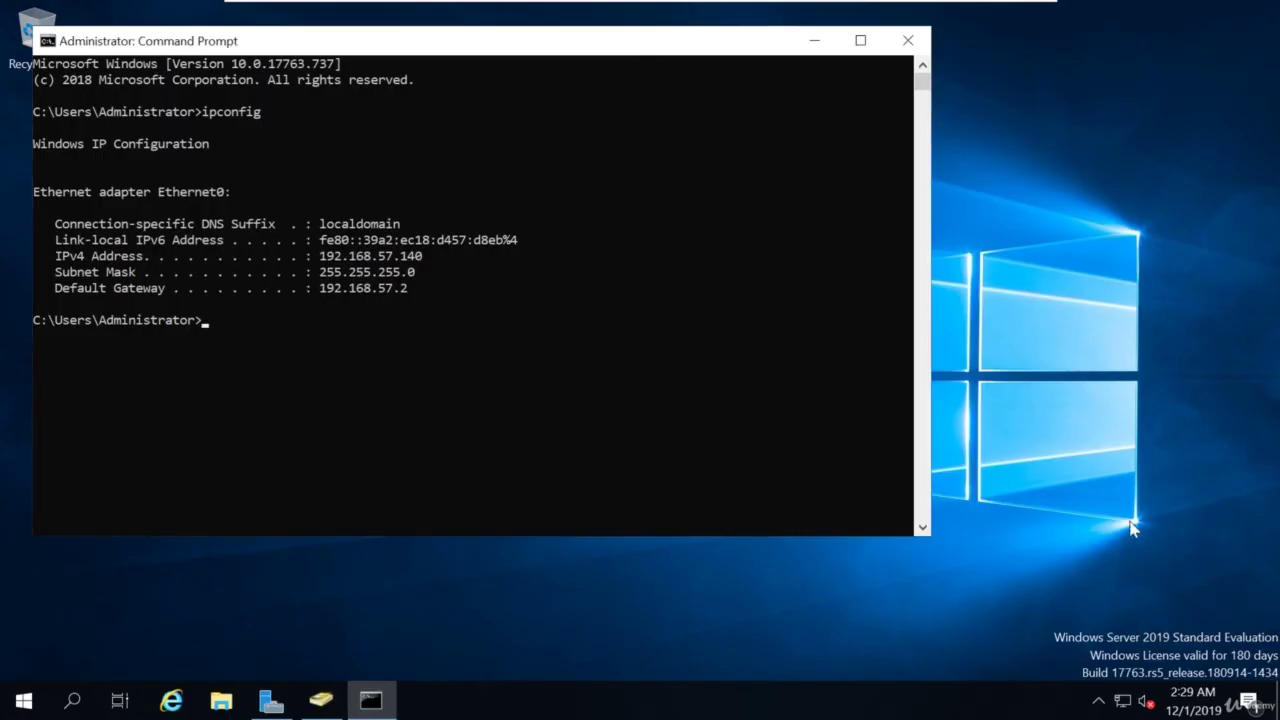
# Refresh MARVEL.local's Computers container in ADUC and inspect the SPIDERMAN and THEPUNISHER entries
pyautogui.click(905, 42)
pyautogui.click(330, 698)
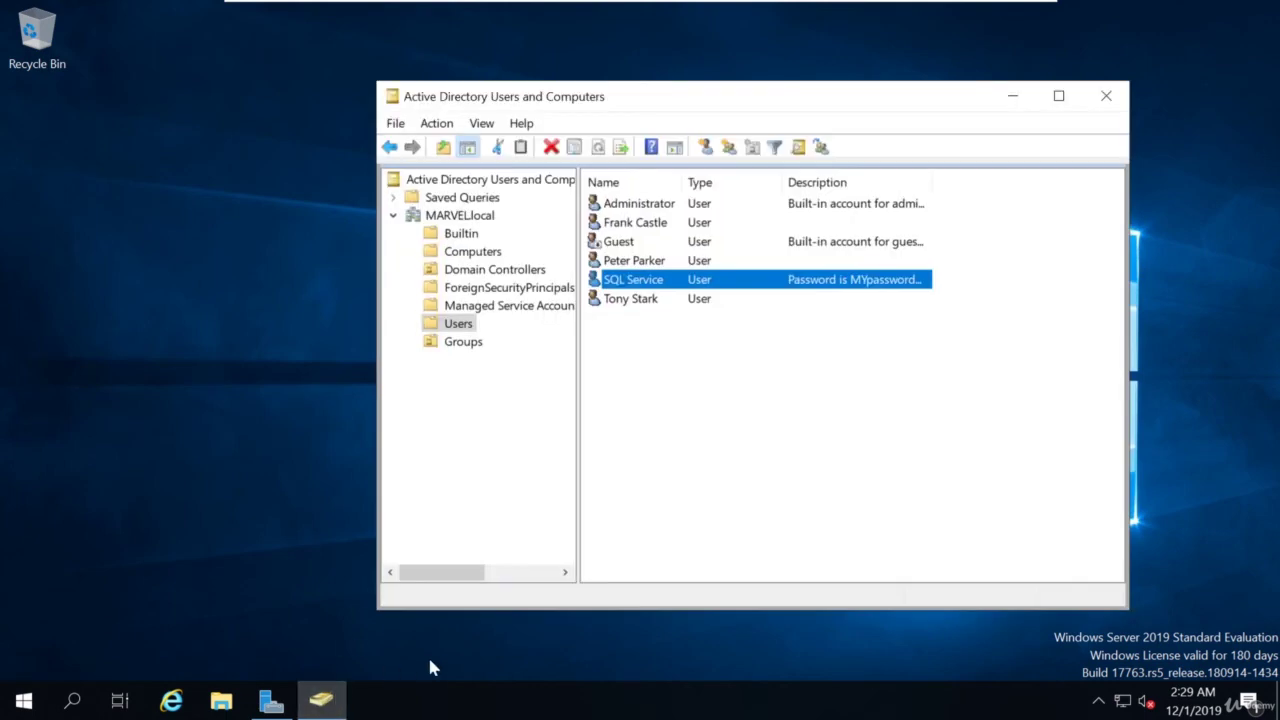
pyautogui.click(476, 254)
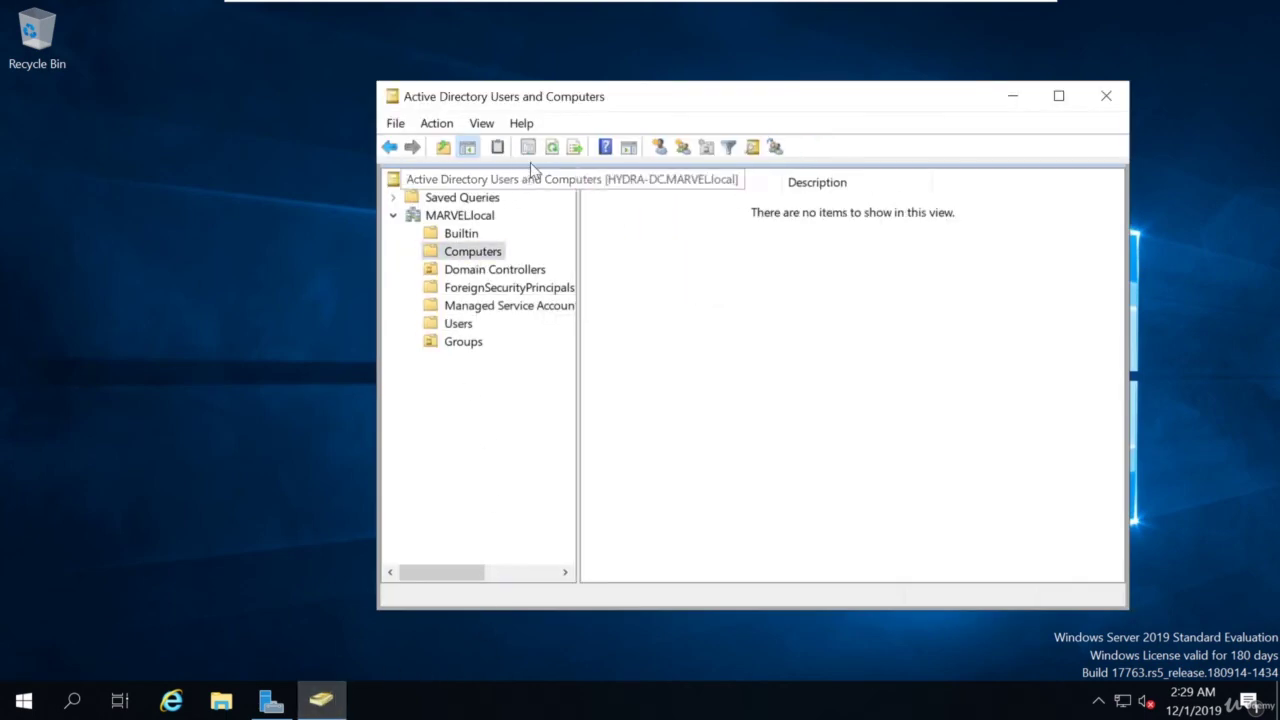
pyautogui.click(551, 148)
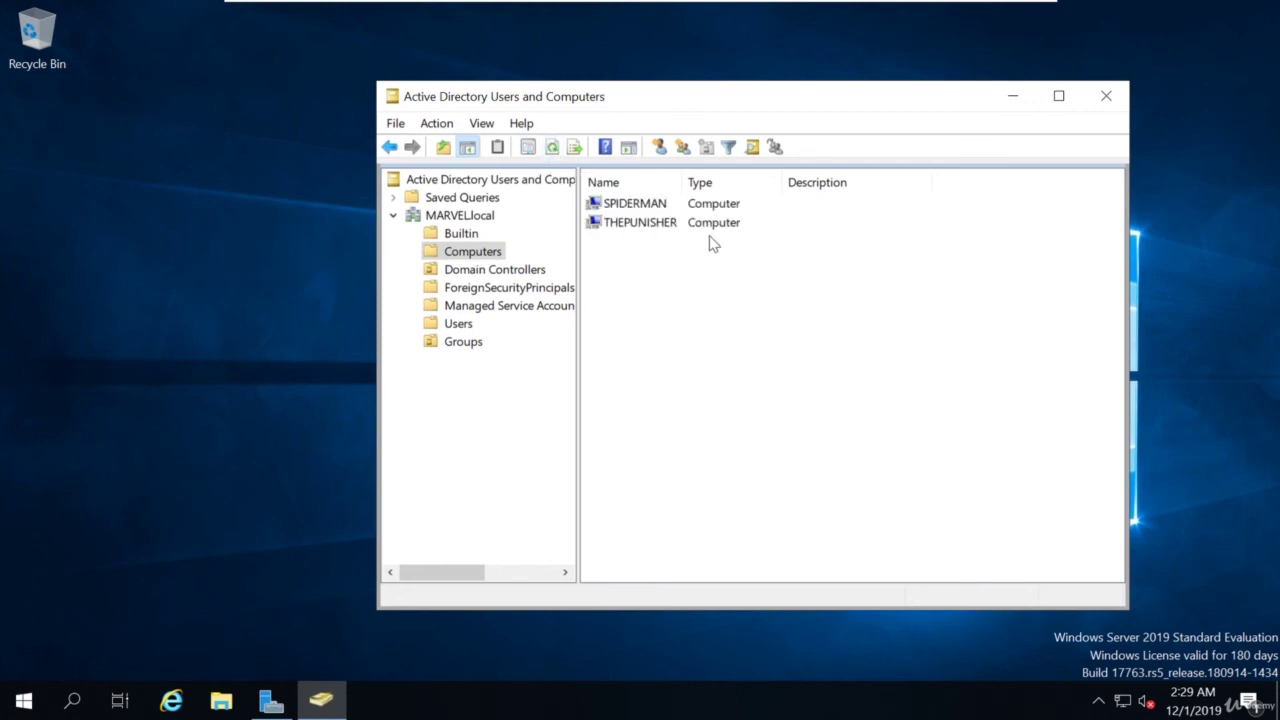
pyautogui.click(645, 208)
pyautogui.click(648, 222)
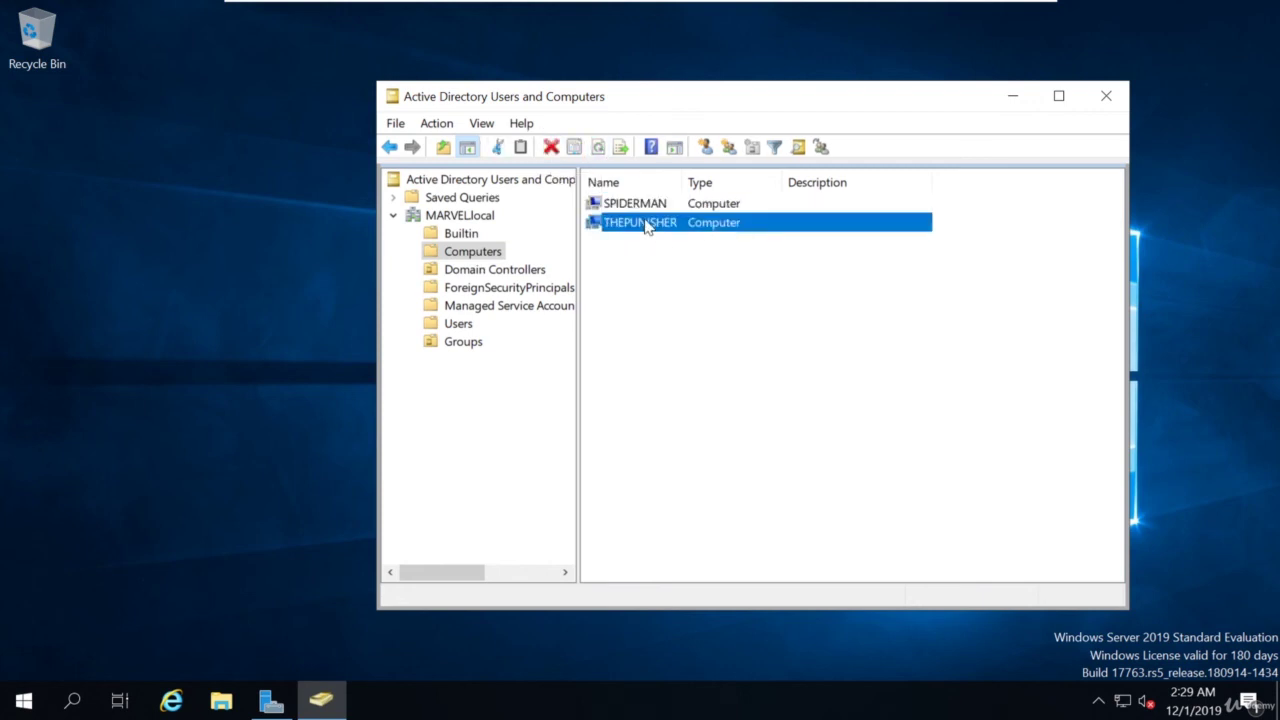
pyautogui.click(650, 206)
pyautogui.click(652, 221)
pyautogui.click(648, 205)
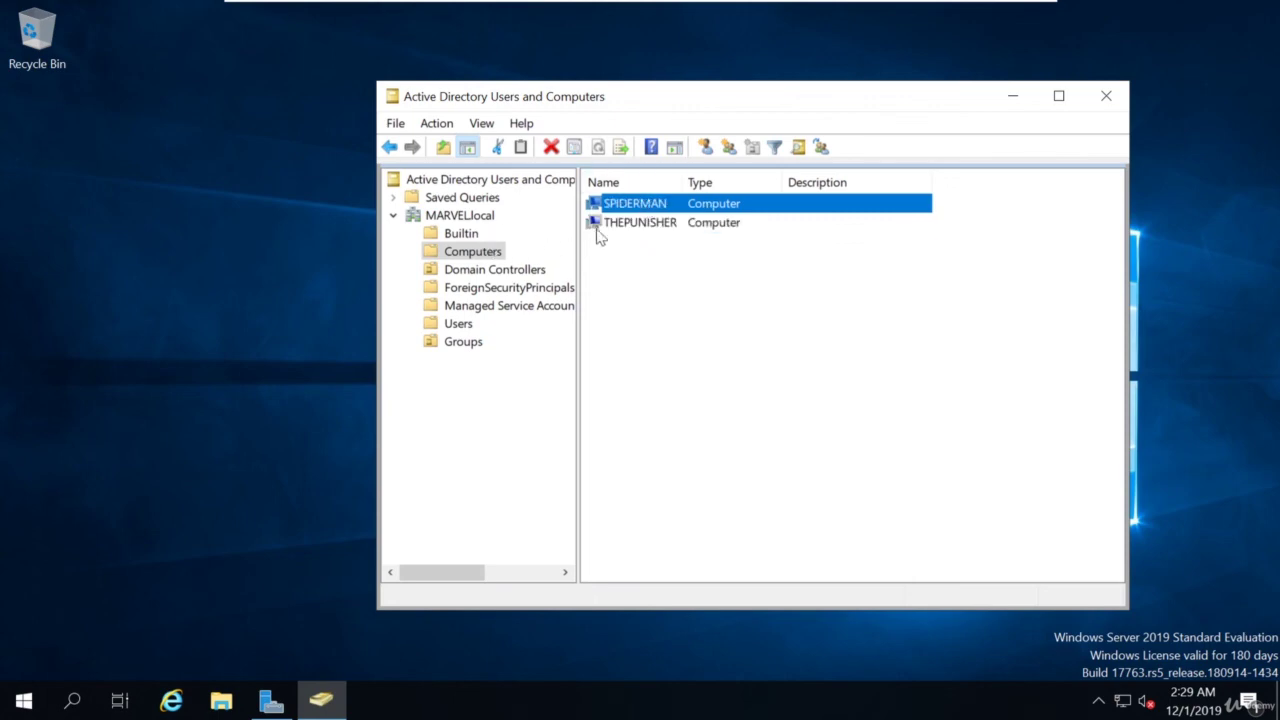